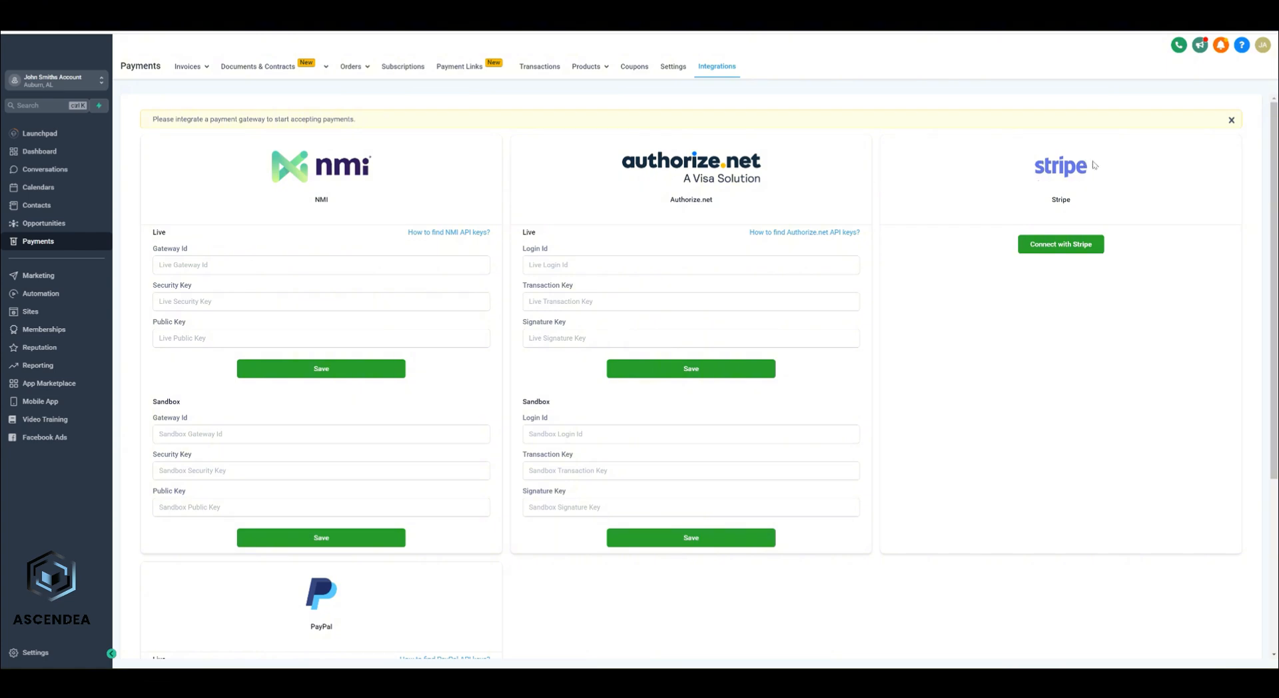
Step: Connect the account to Stripe and turn on domain registration for Apple Pay
click(1052, 249)
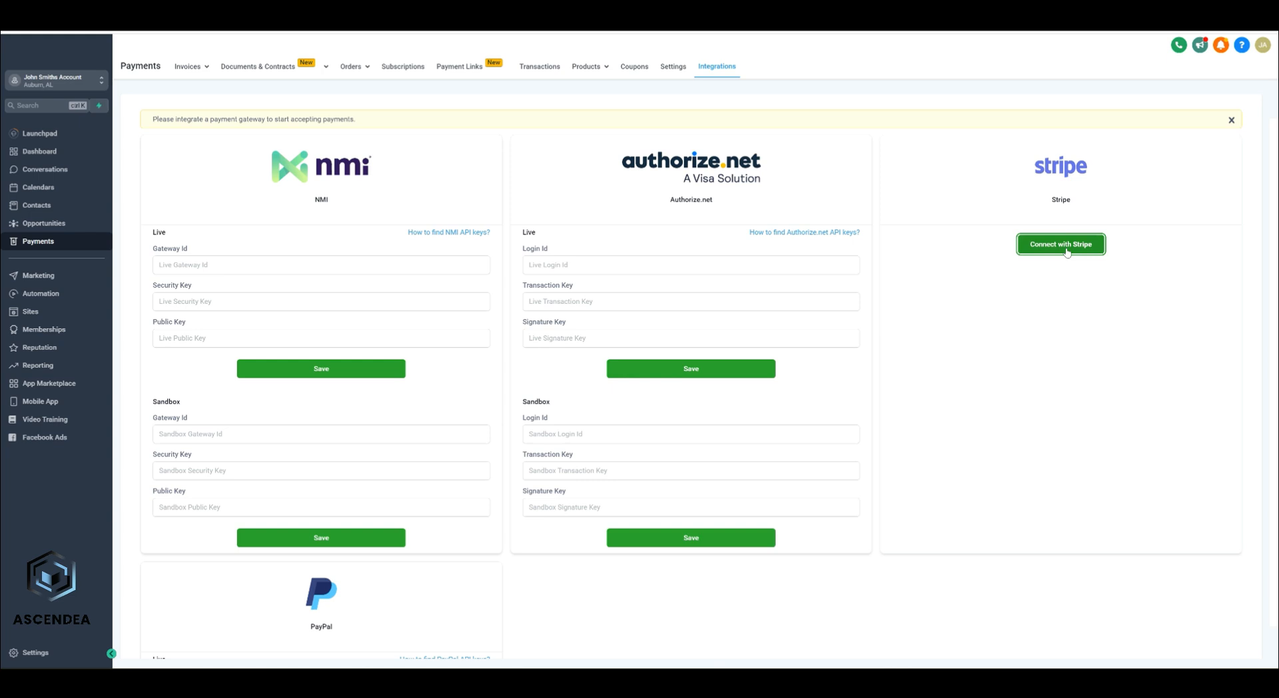
click(1066, 245)
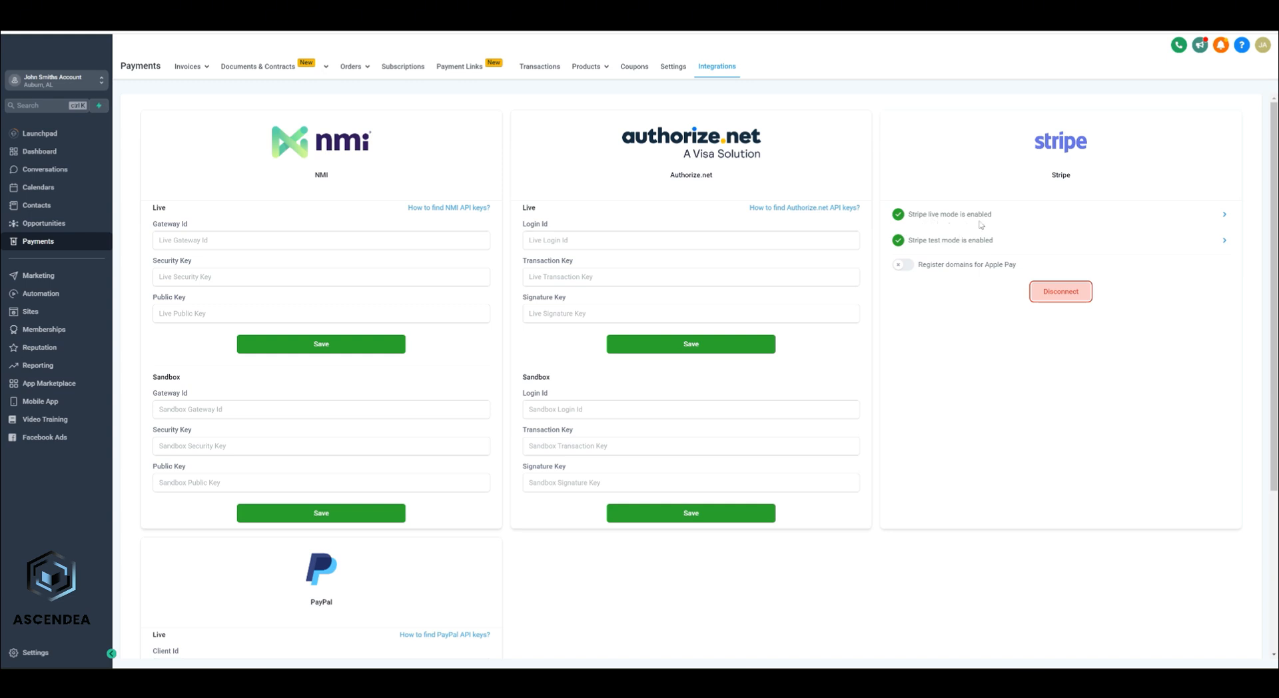
click(902, 265)
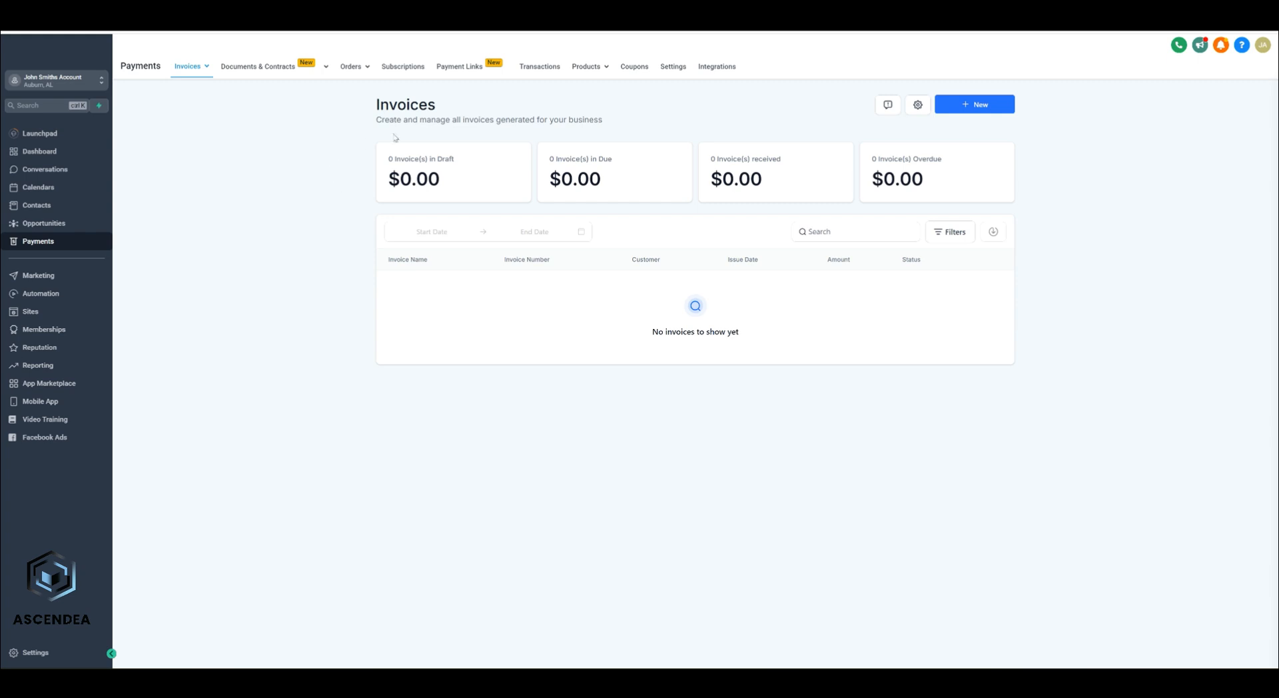
Step: Start a new product in the product list and title it Course
click(588, 92)
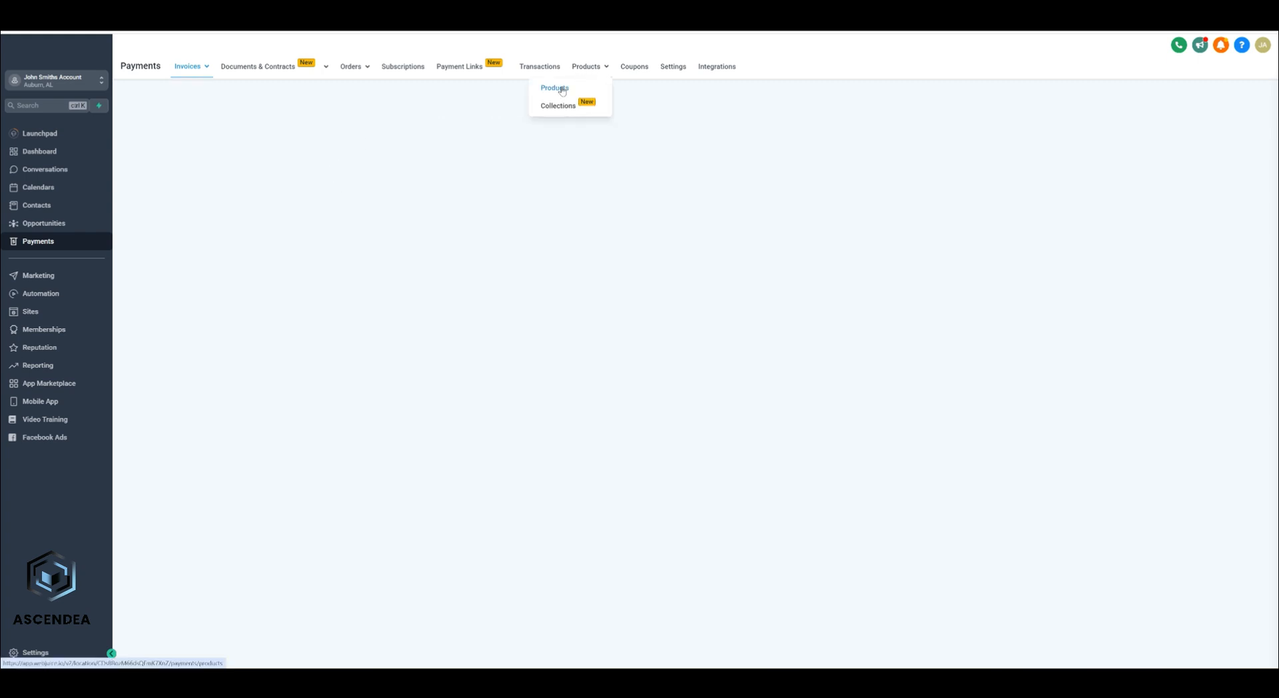
click(973, 107)
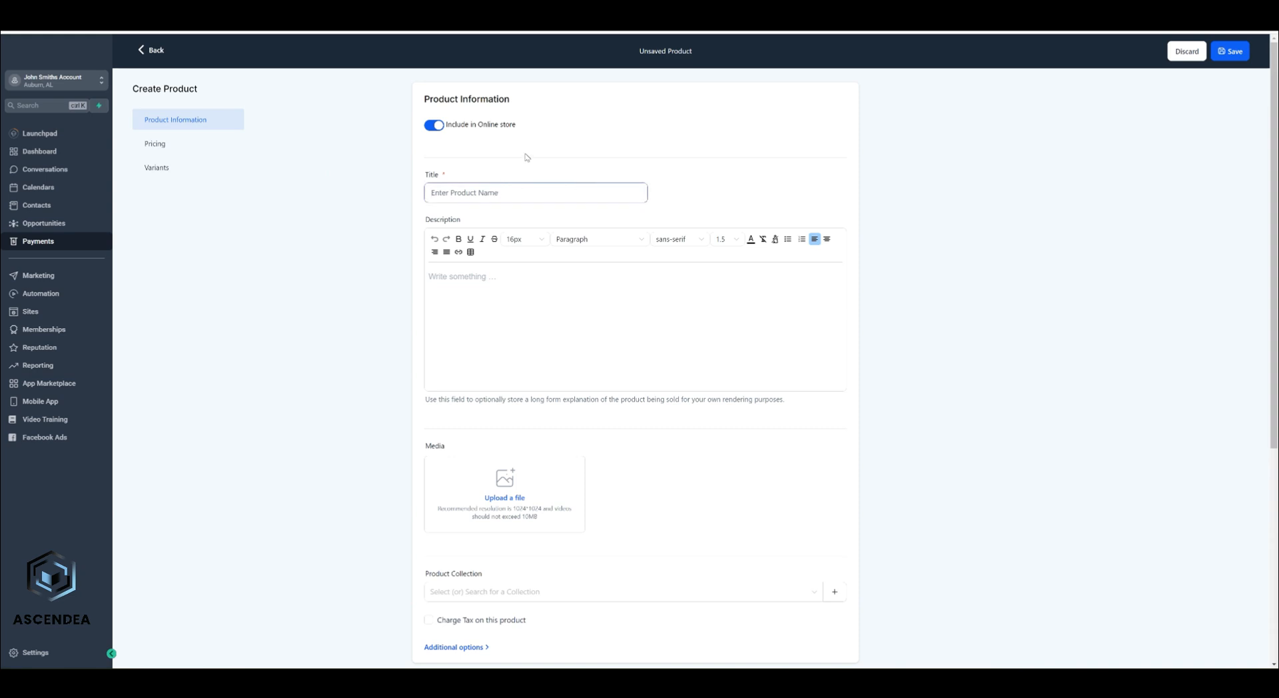
text(Course)
click(526, 158)
scroll(524, 157, down, 3)
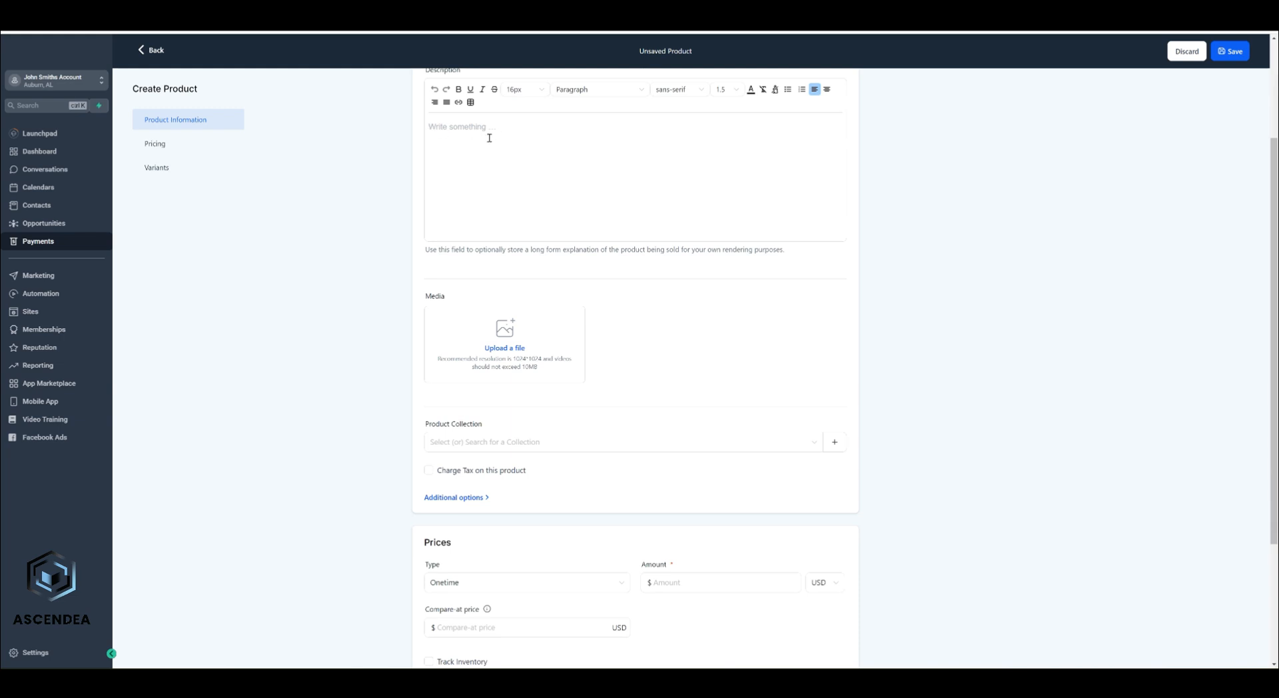
scroll(519, 152, down, 3)
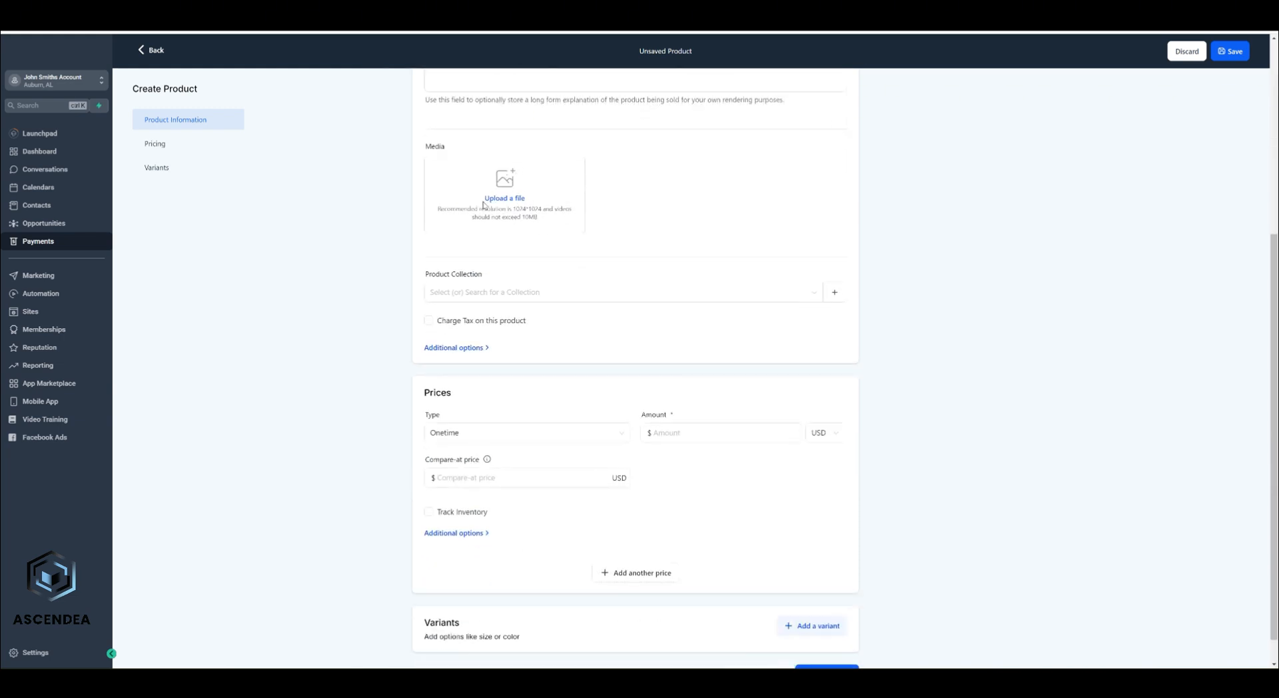
scroll(505, 205, down, 1)
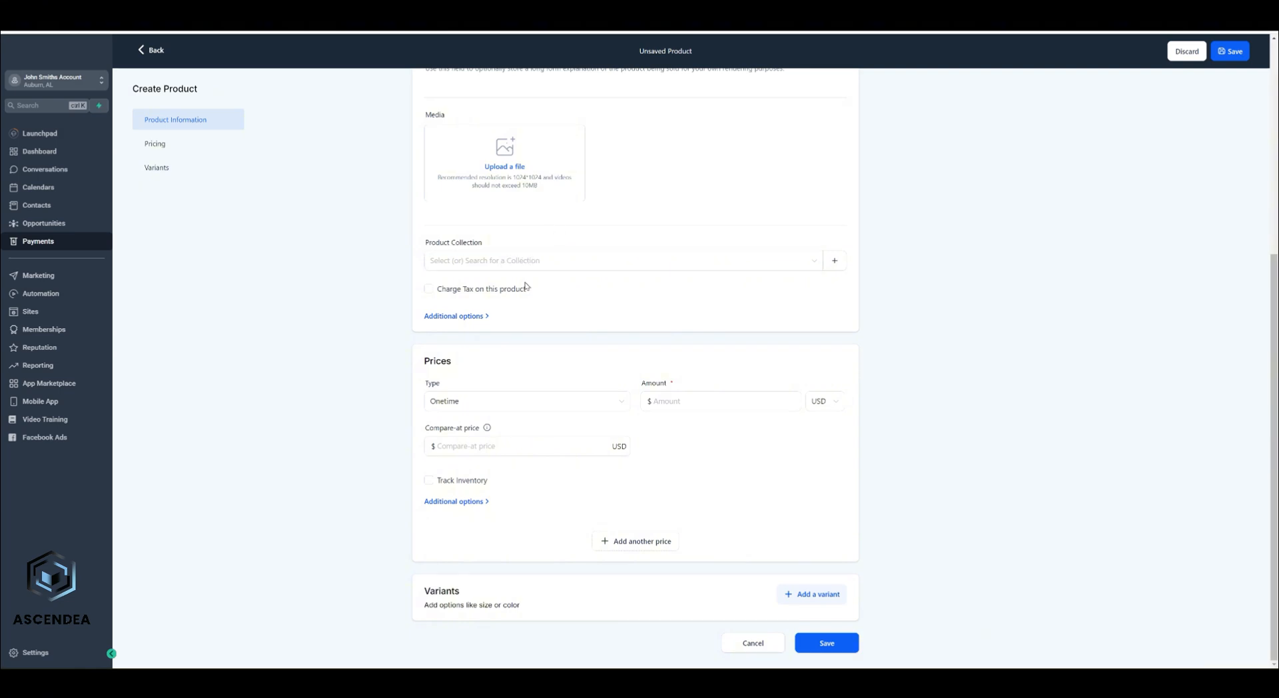
Step: Give the product a Onetime price of 4000.00 USD, without charging tax on it
click(456, 290)
click(458, 290)
click(510, 402)
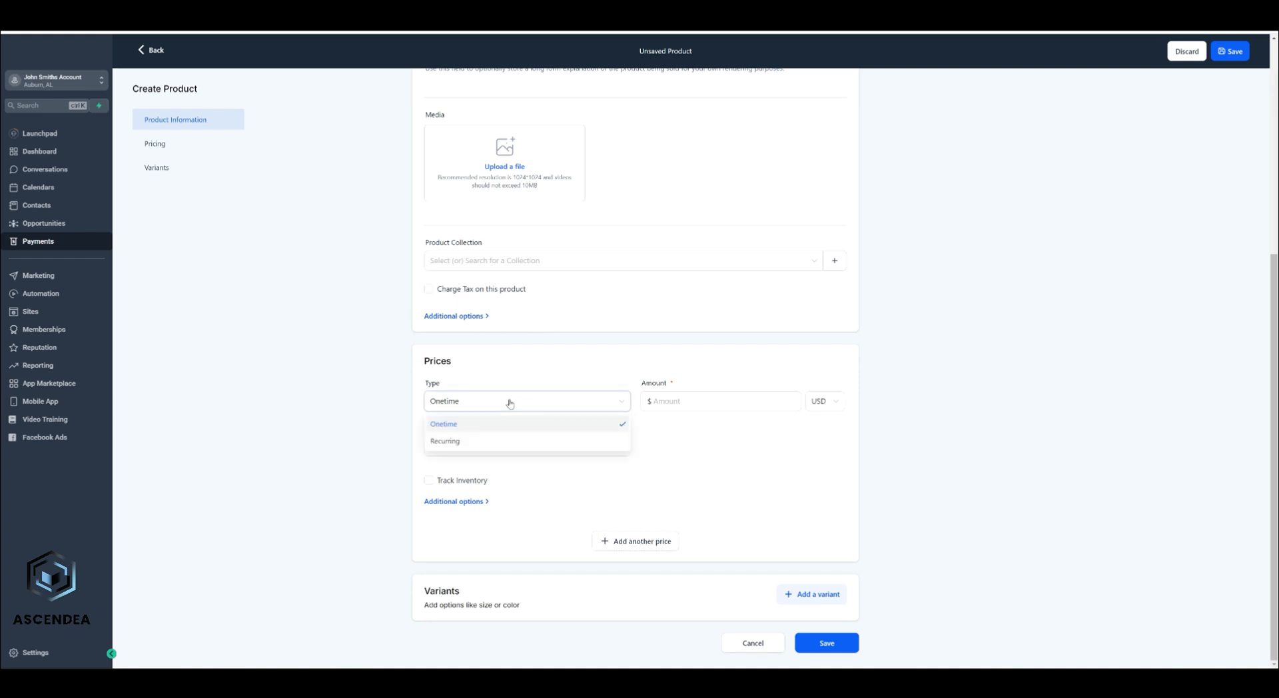
click(469, 398)
click(677, 400)
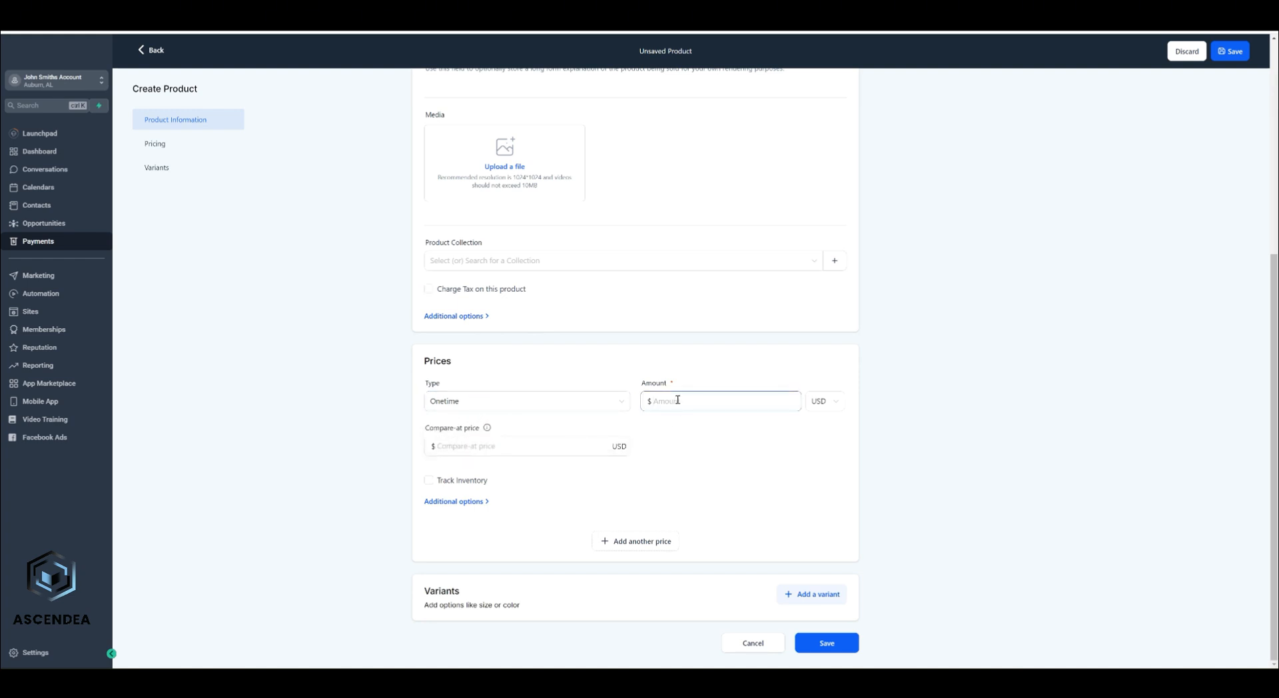
text(4000.00)
Step: Expand the additional price options, save the product and return to the product list
click(523, 456)
click(474, 502)
scroll(533, 479, down, 3)
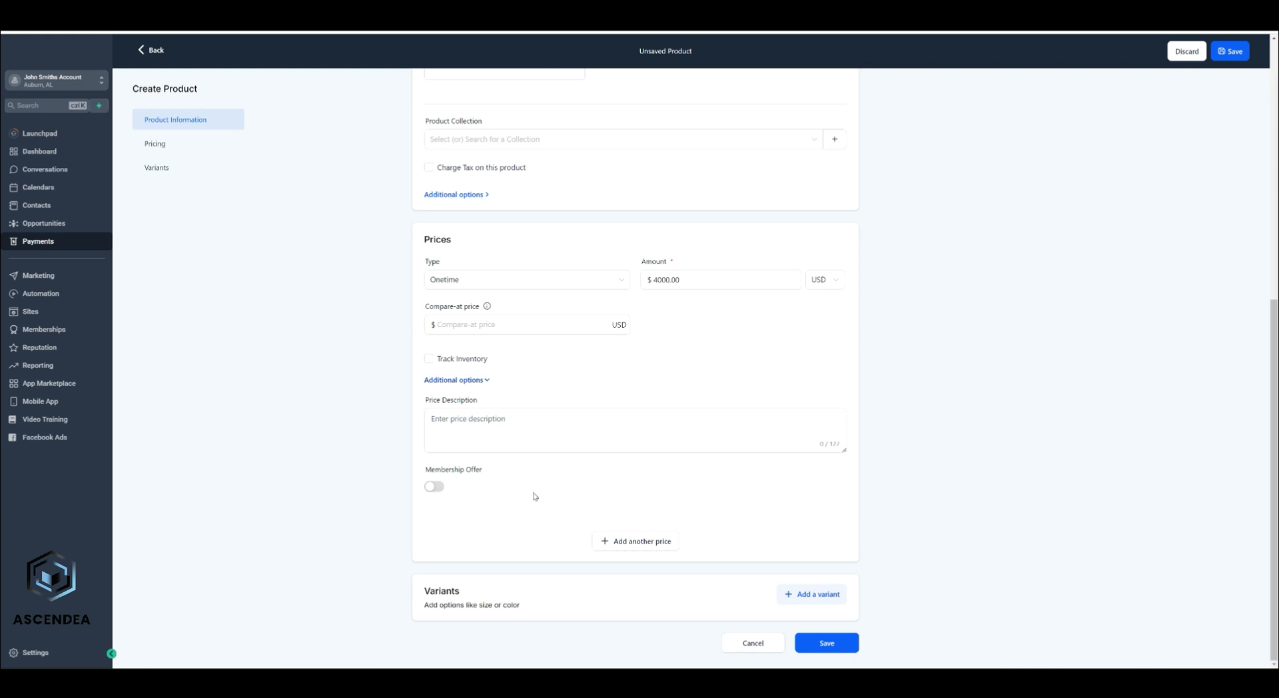
click(826, 644)
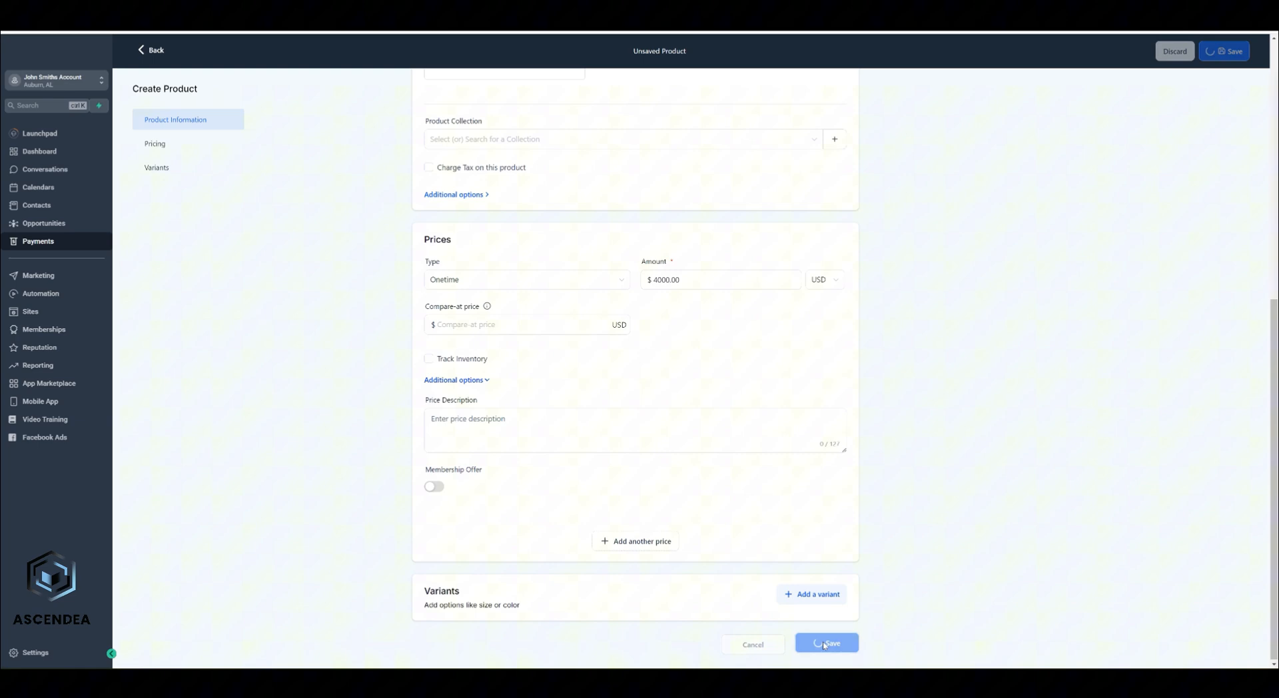
click(148, 52)
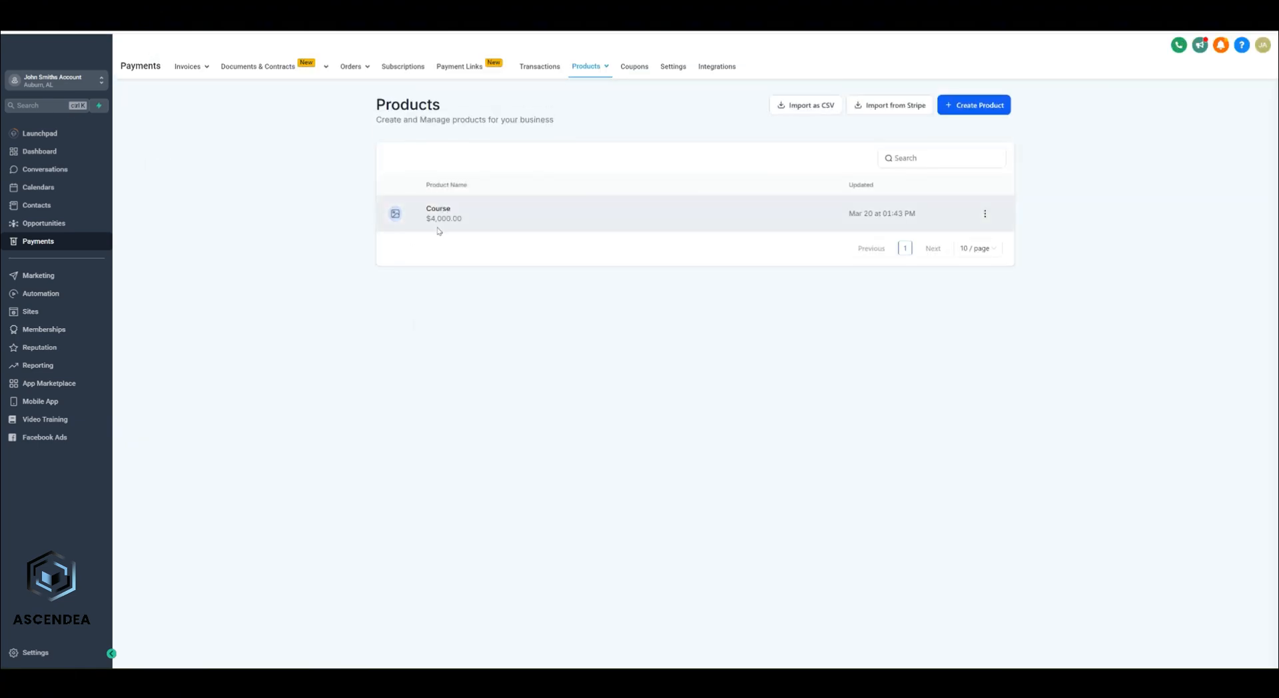
Step: Start a new template in the invoice templates
mouse_move(194, 73)
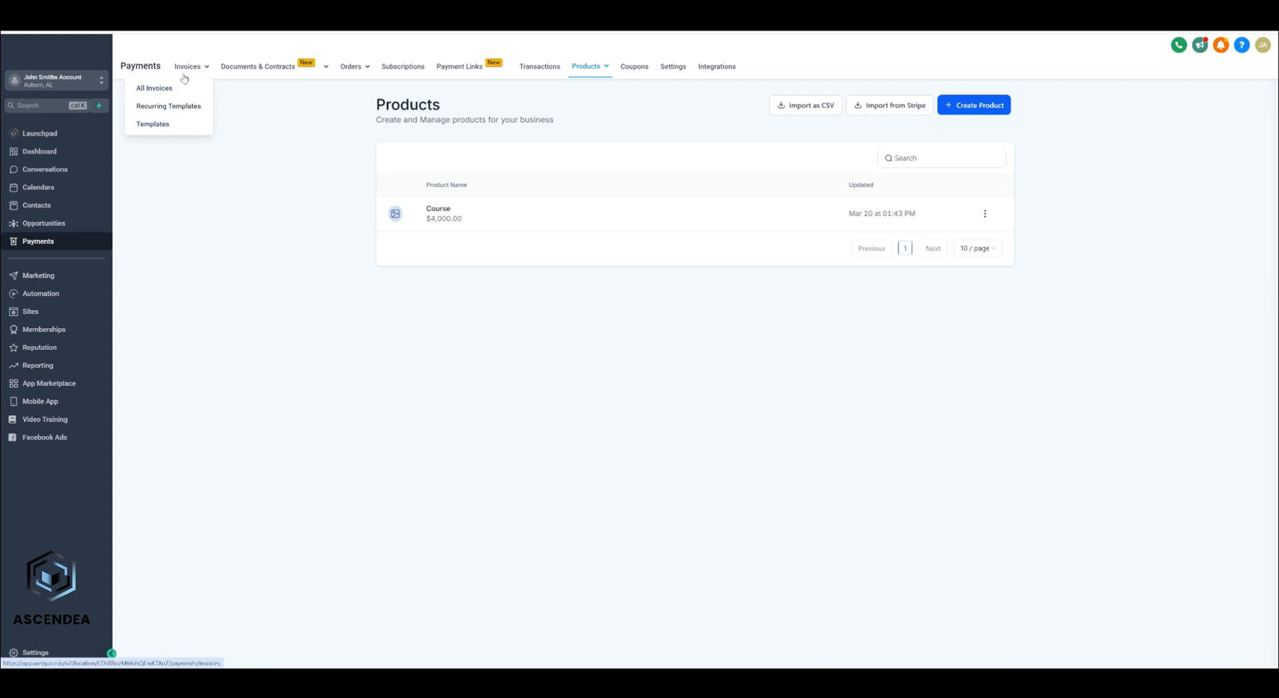
click(161, 125)
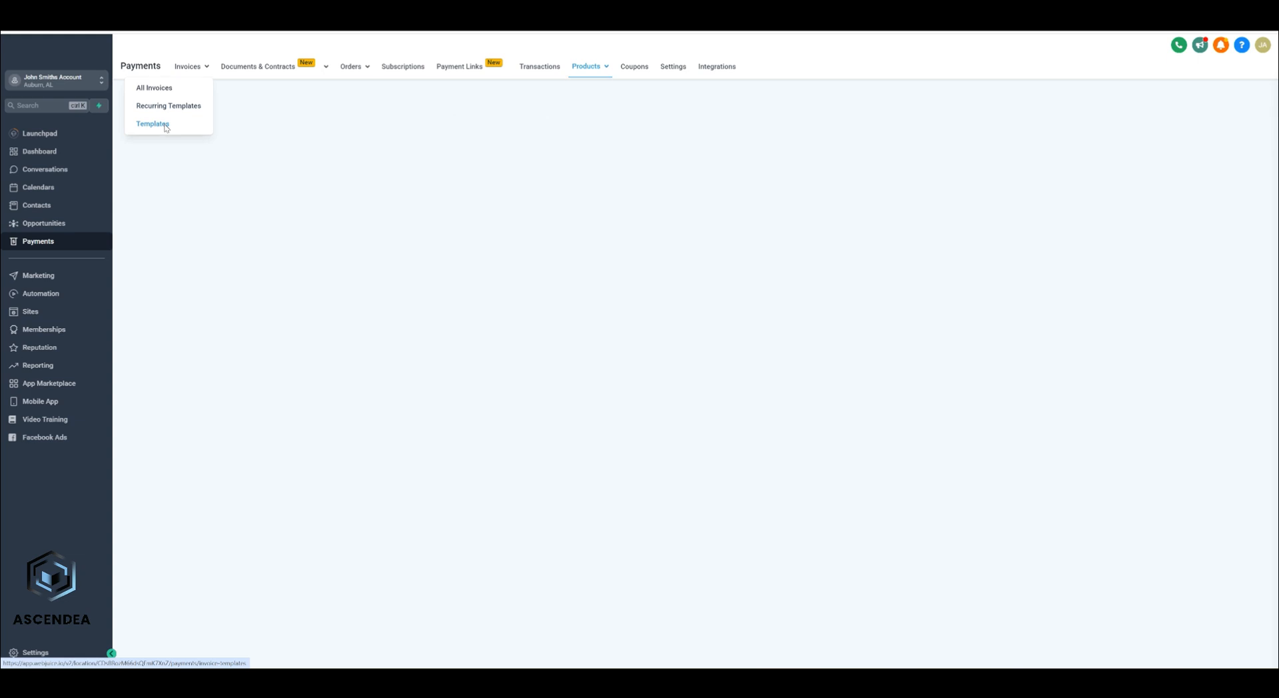
click(978, 105)
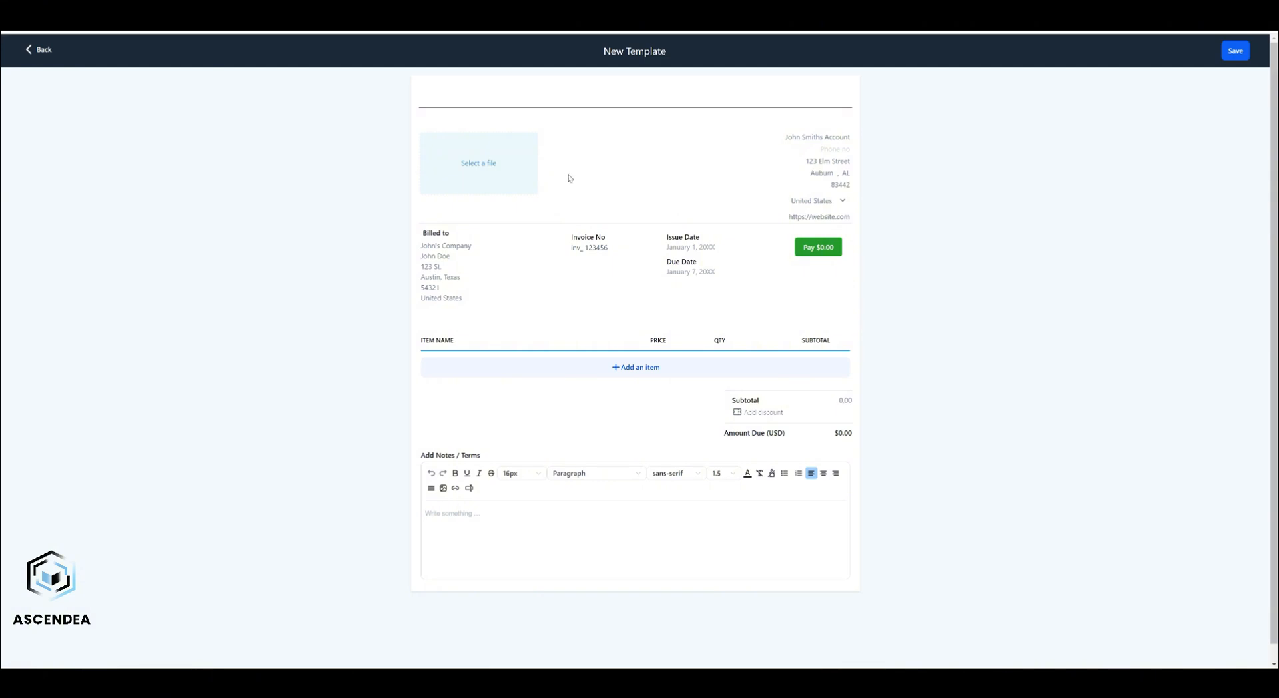
Step: Open the media library from the template's logo area, accept merging all assets into one place, and return to the template
click(469, 166)
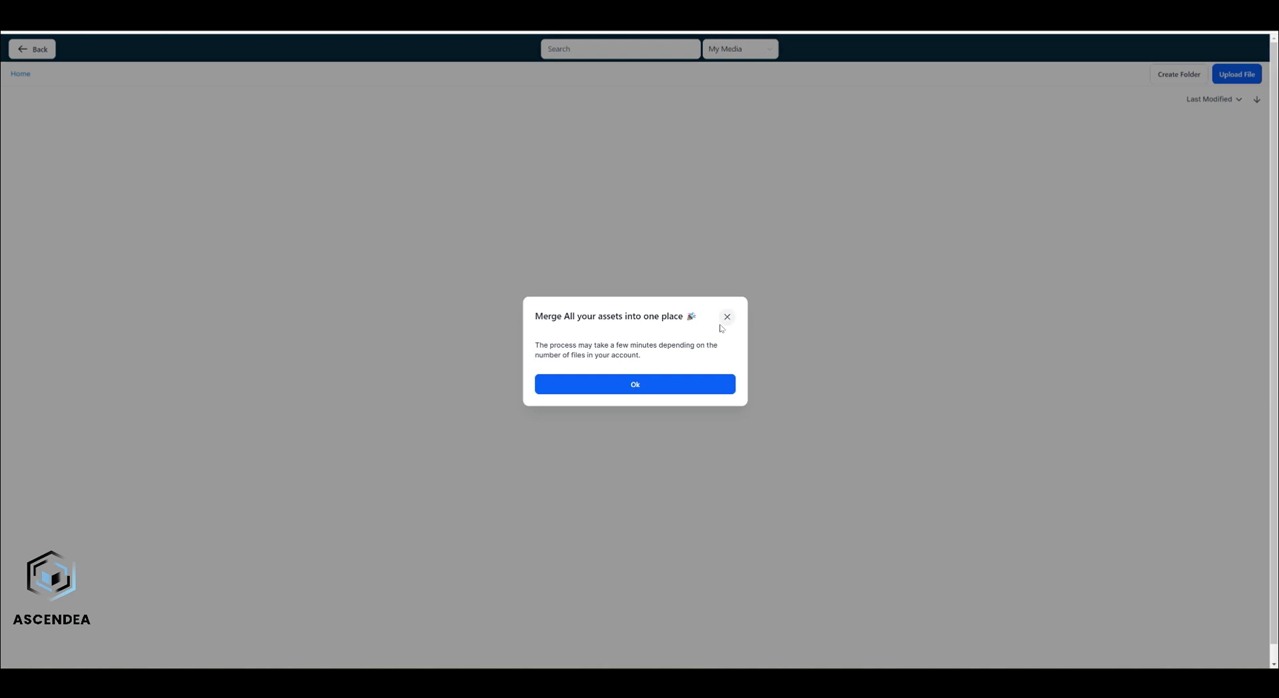
click(648, 387)
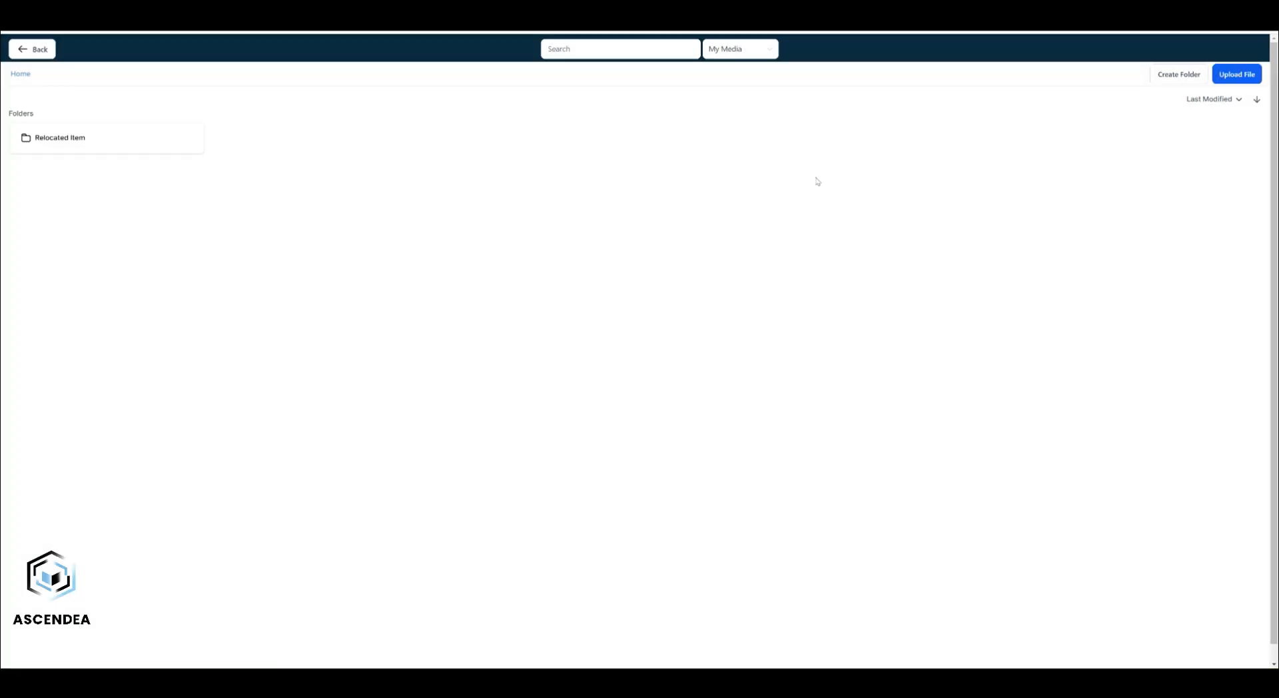
click(40, 51)
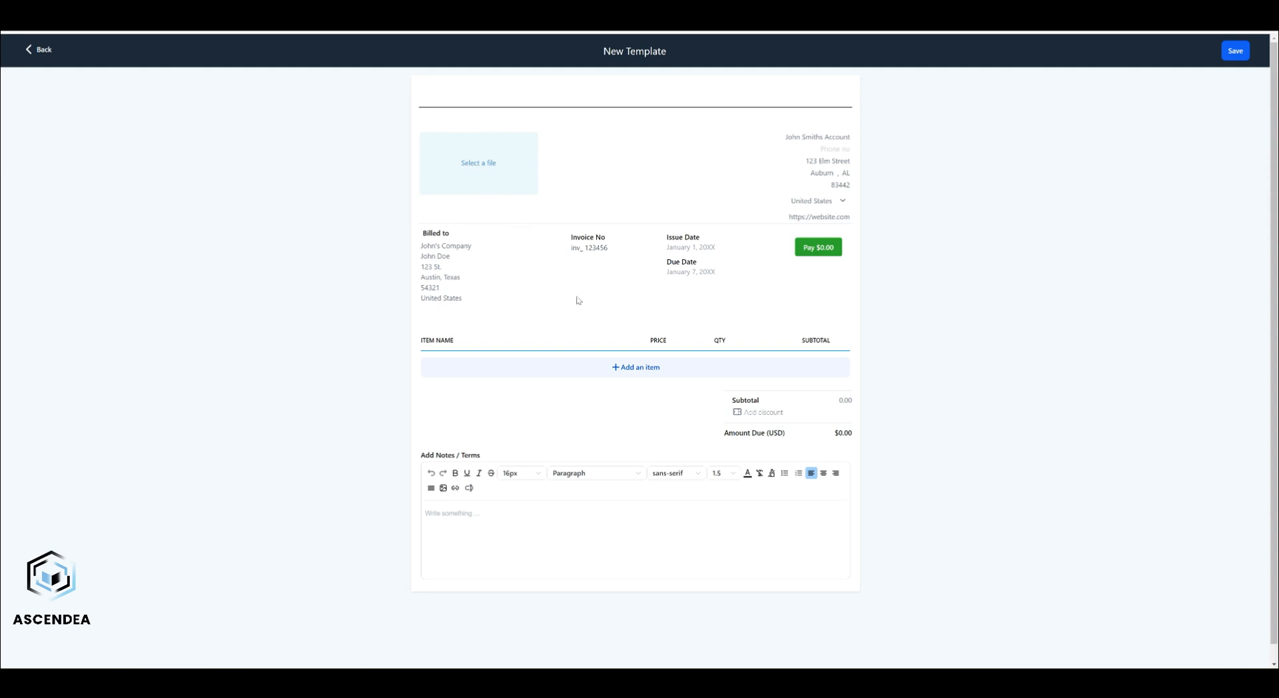
Step: Add the Course product at the 4000 price as an item on the invoice template
click(632, 370)
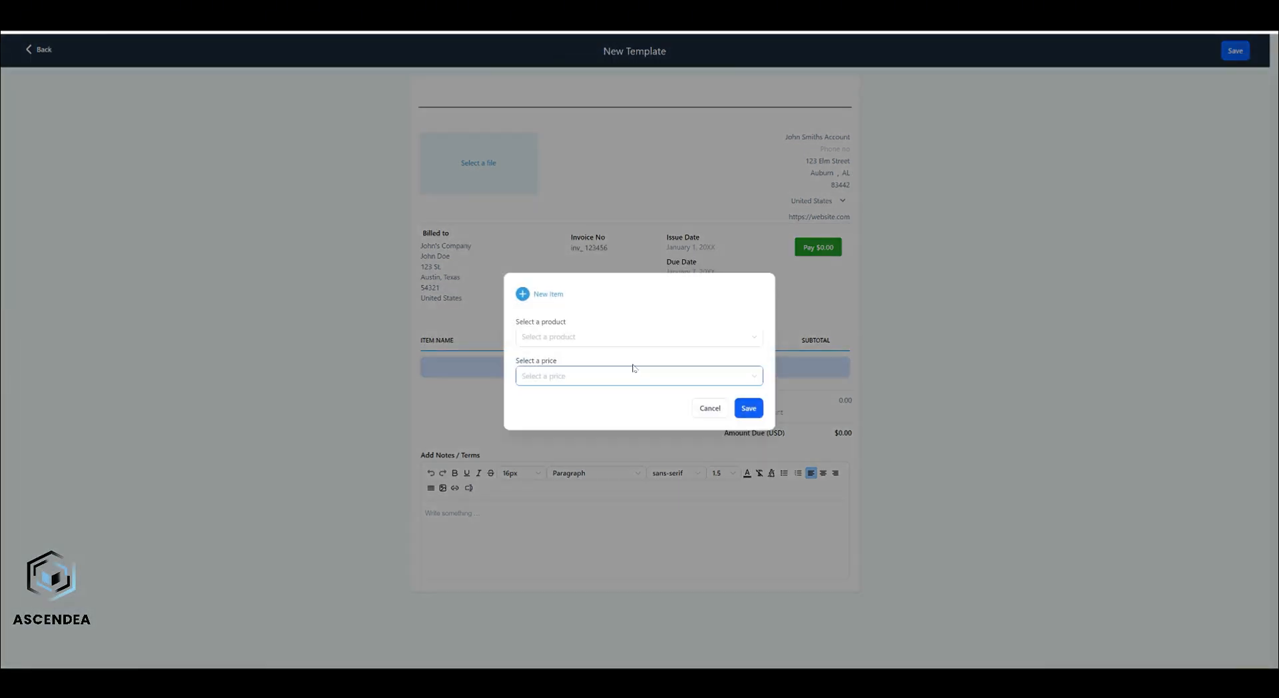
click(571, 337)
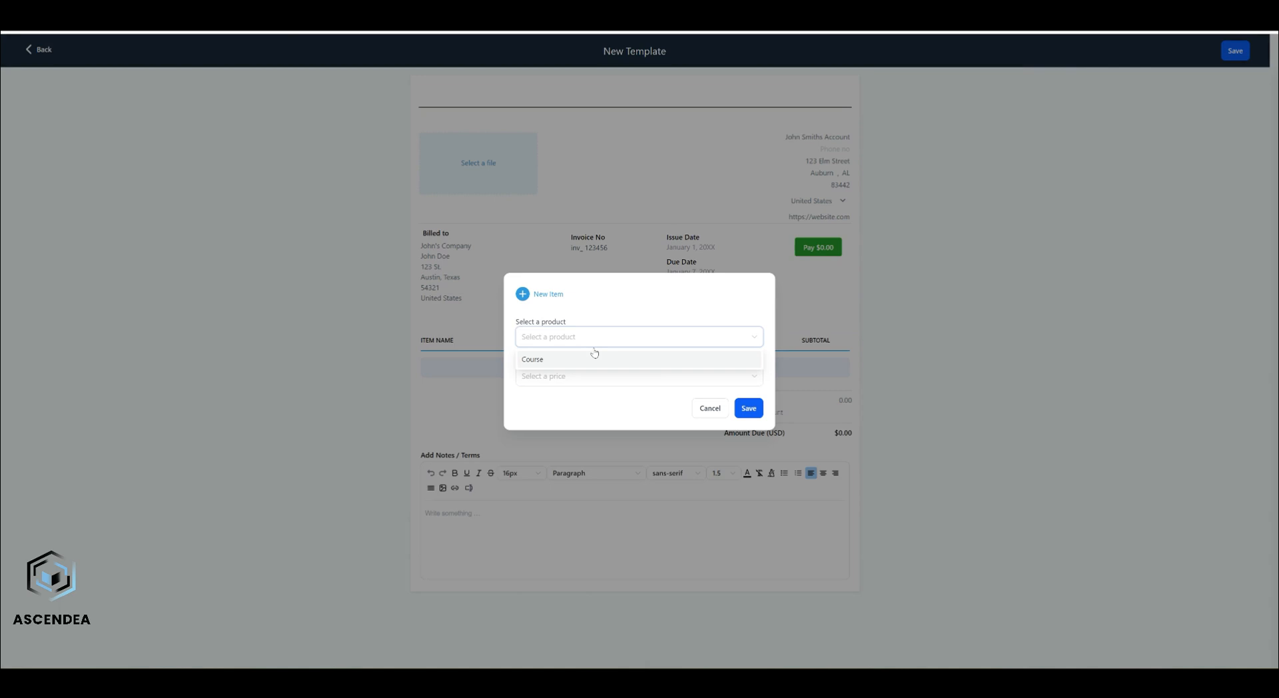
click(537, 361)
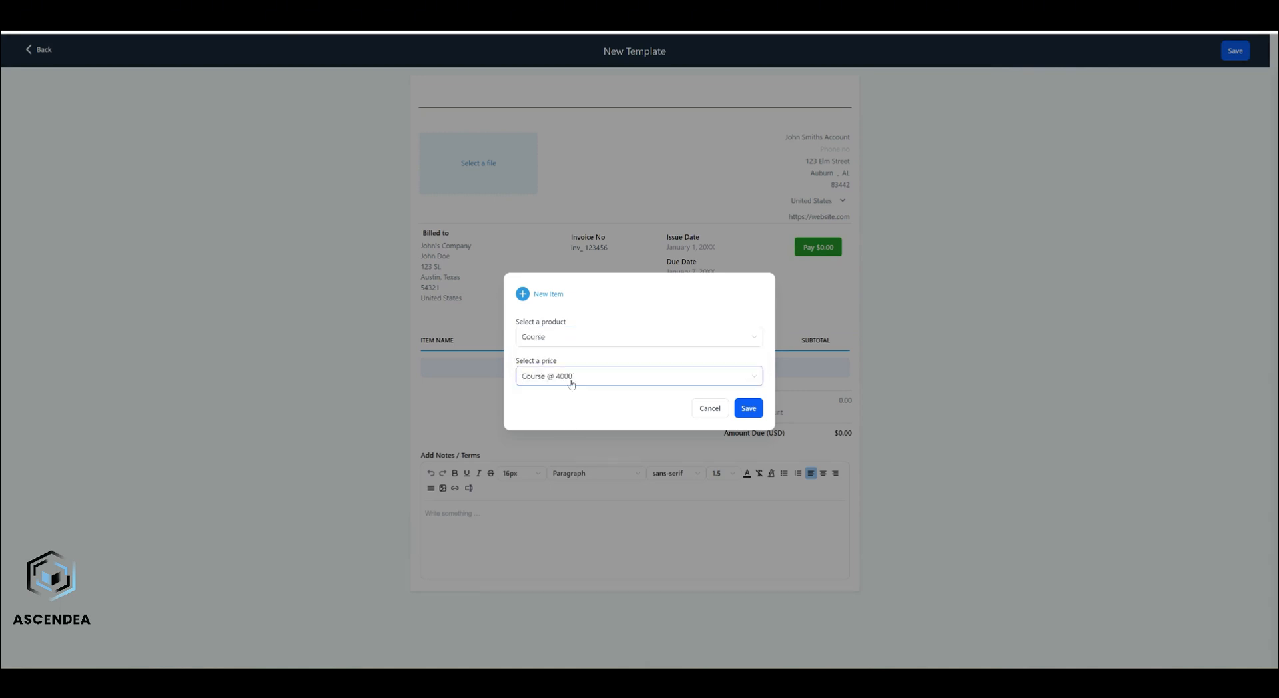
click(746, 408)
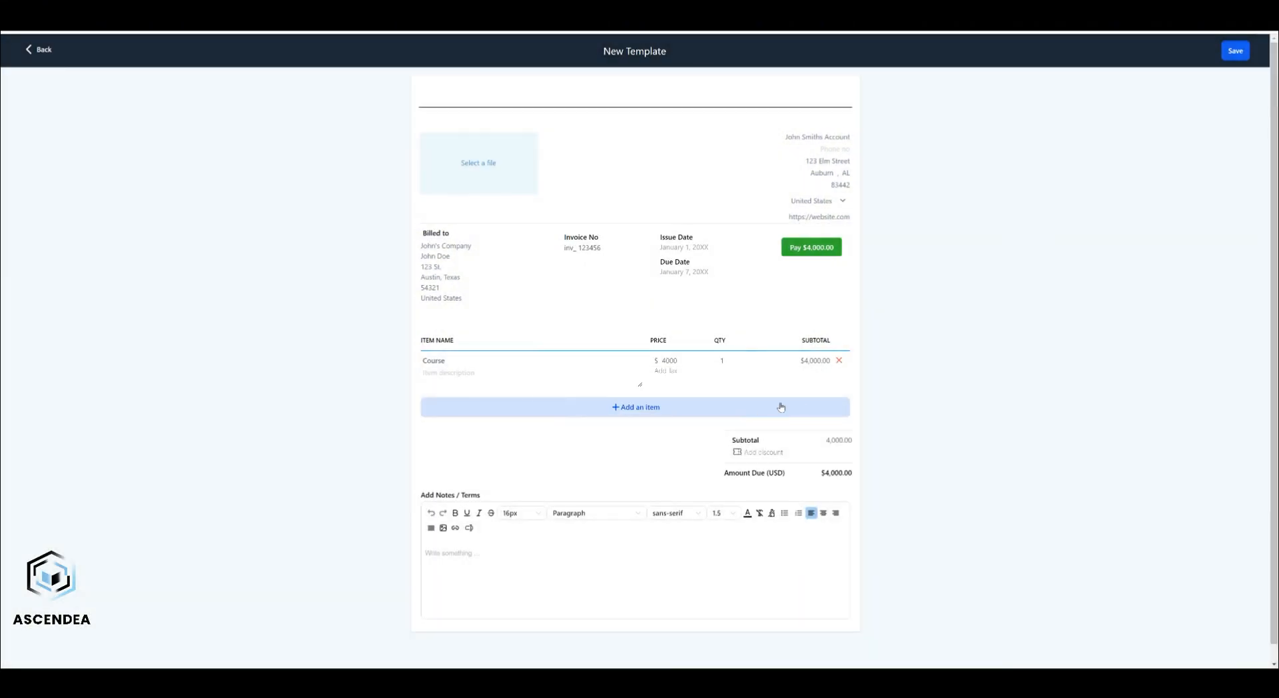
Step: Try a quantity of 2 for the Course item and set it back to 1
click(725, 361)
double_click(724, 361)
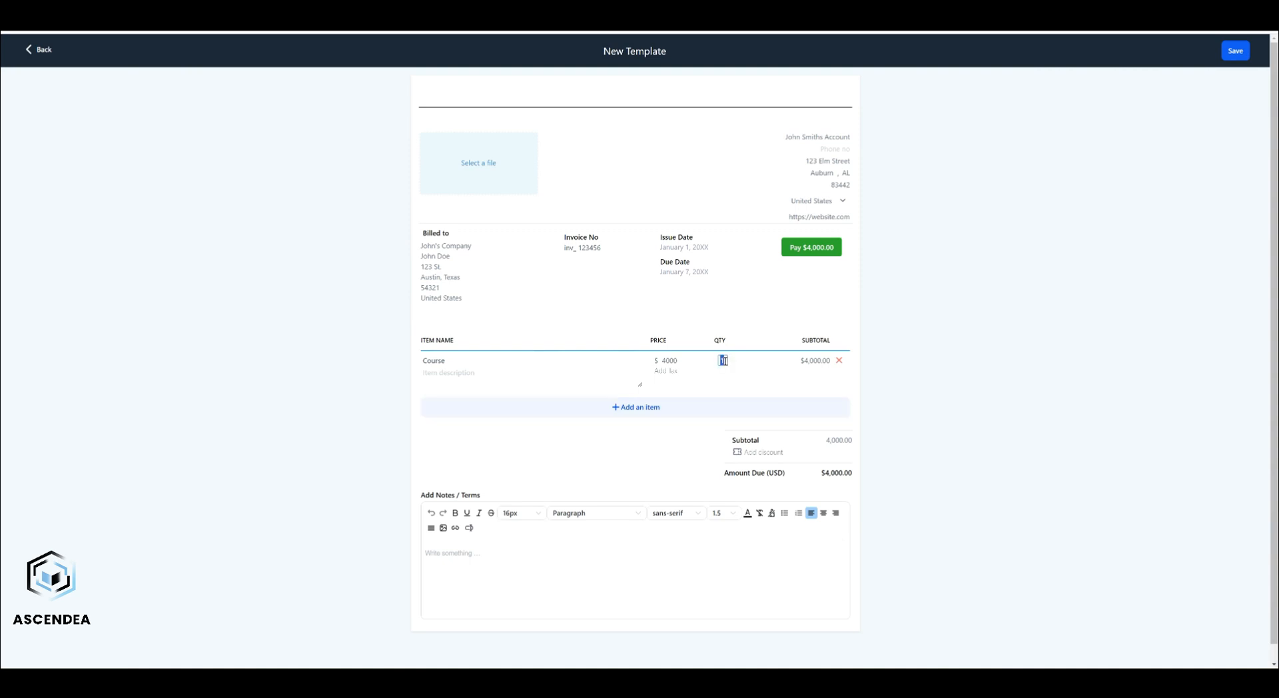
text(2)
key(BackSpace)
text(1)
Step: Name the template Course Invoice and save it
click(656, 50)
text(Course Invoice)
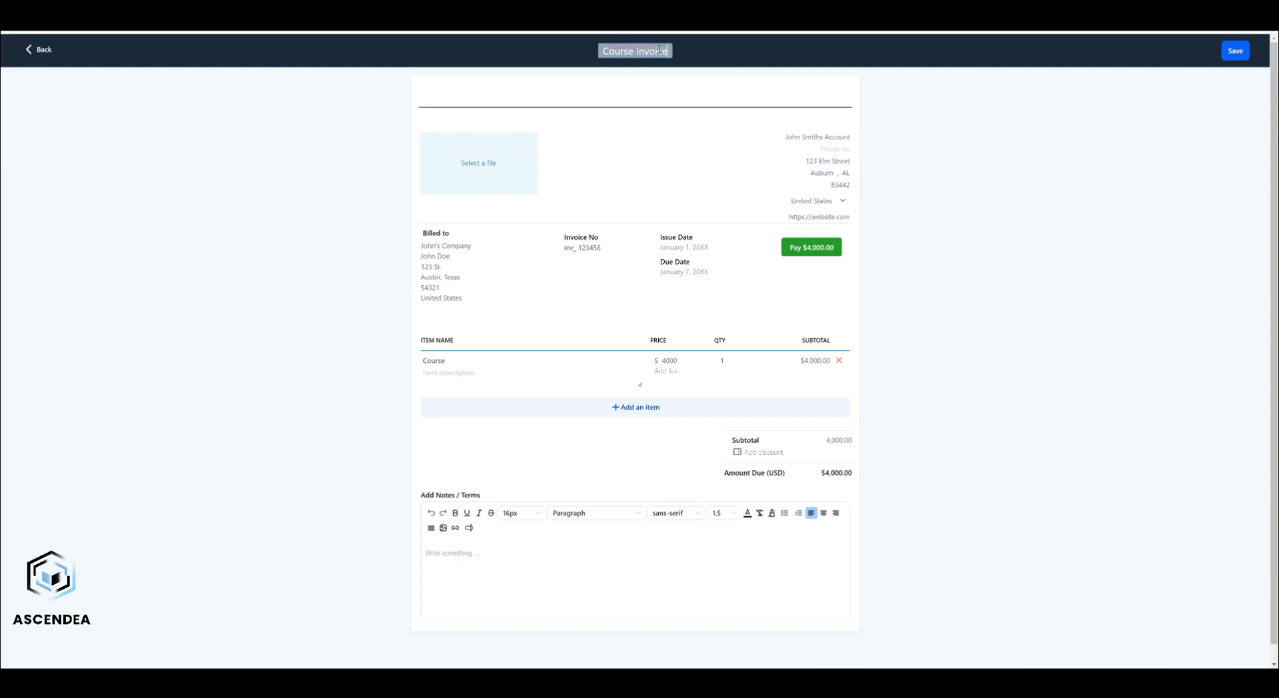
click(938, 162)
click(1236, 52)
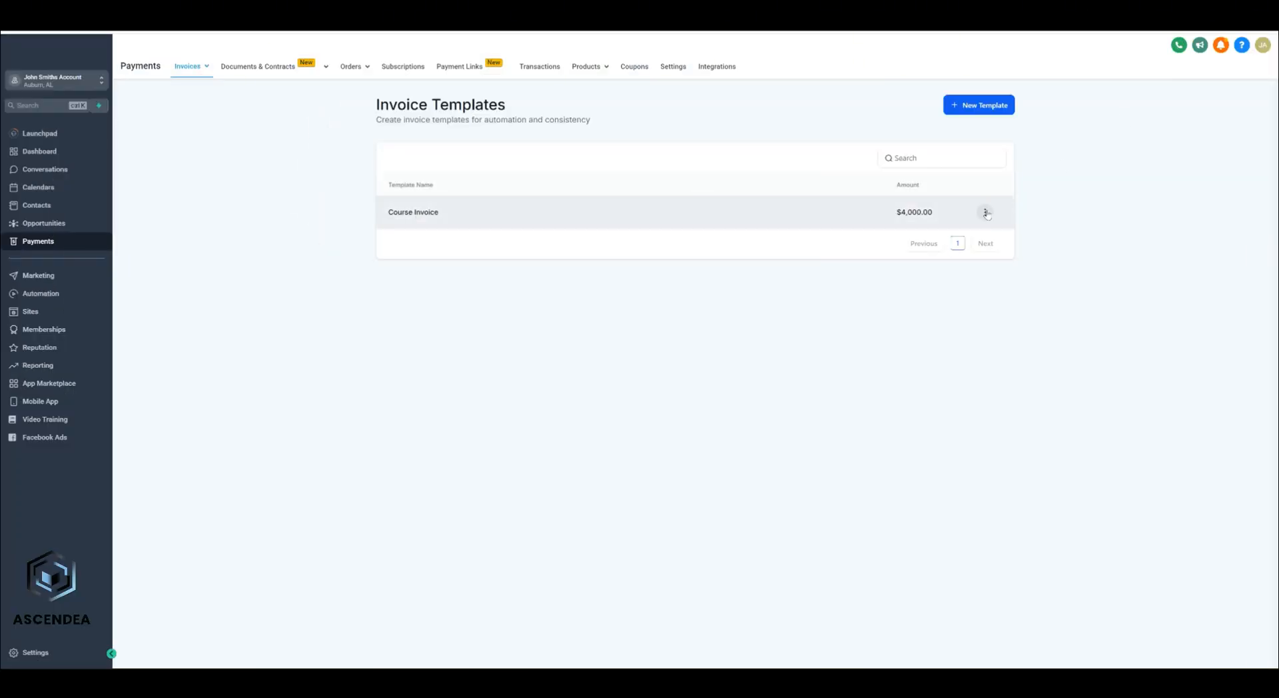
Step: Create a one-time invoice from the Course Invoice template and add the existing contact as the billed client
click(984, 211)
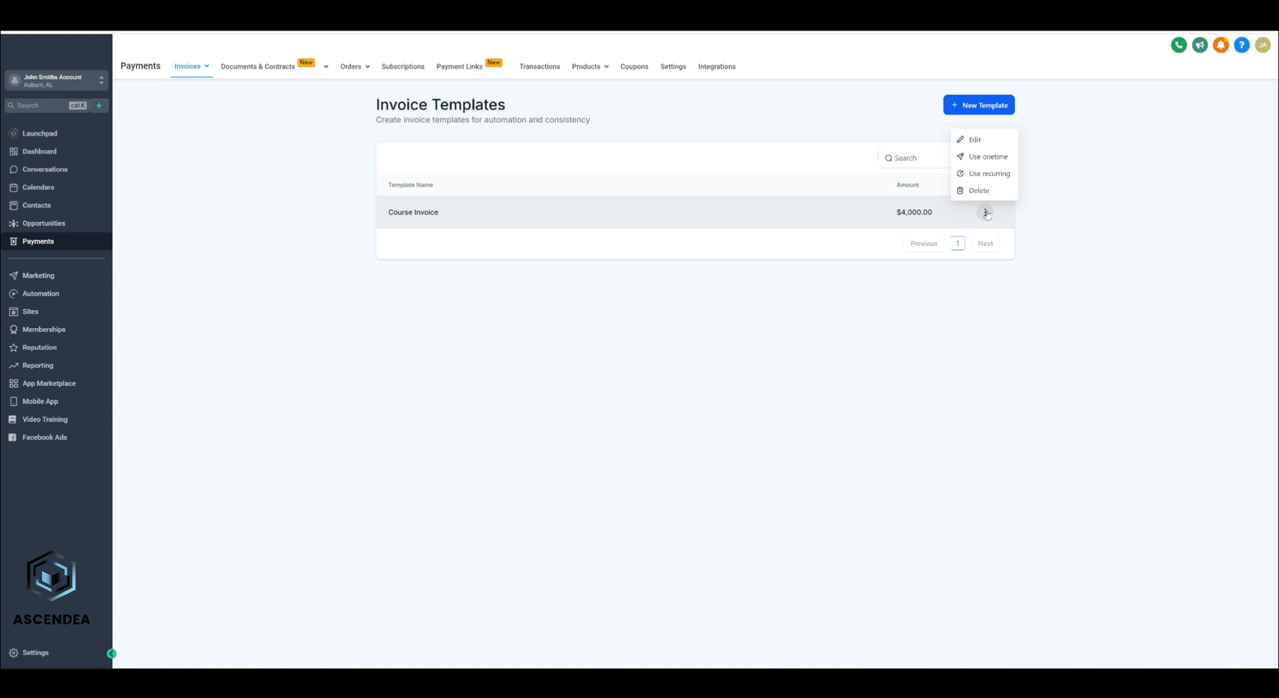
click(980, 160)
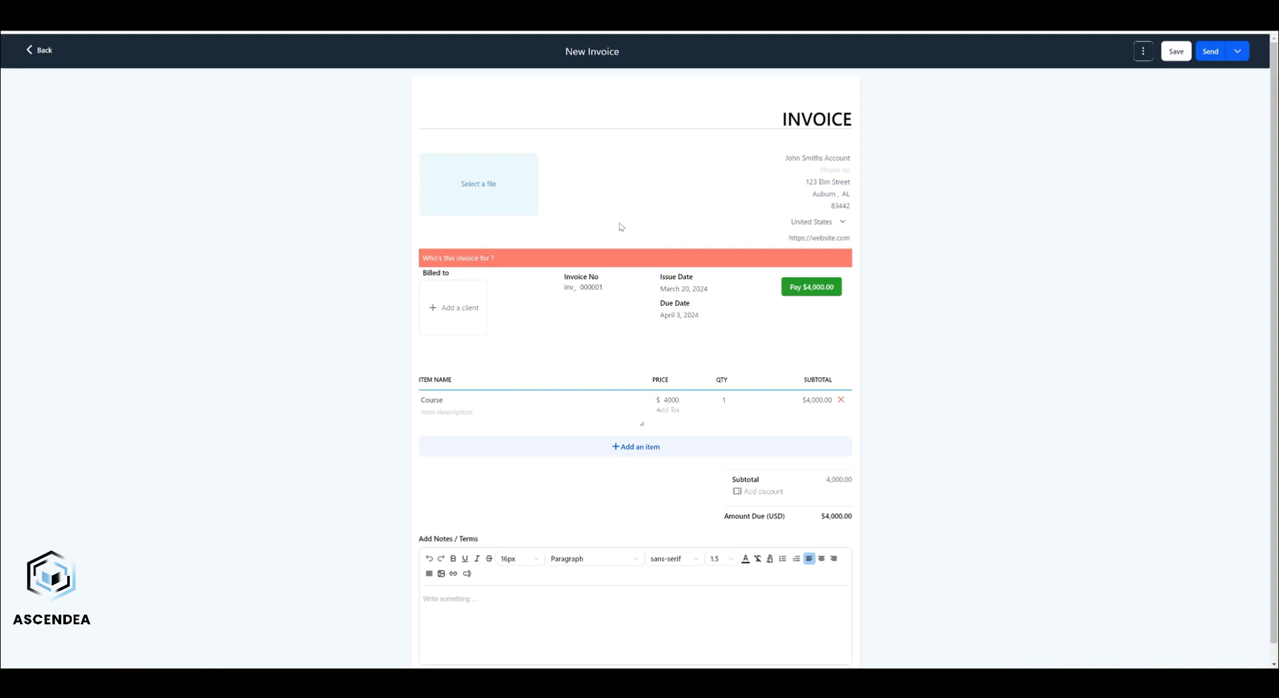
click(450, 311)
click(473, 429)
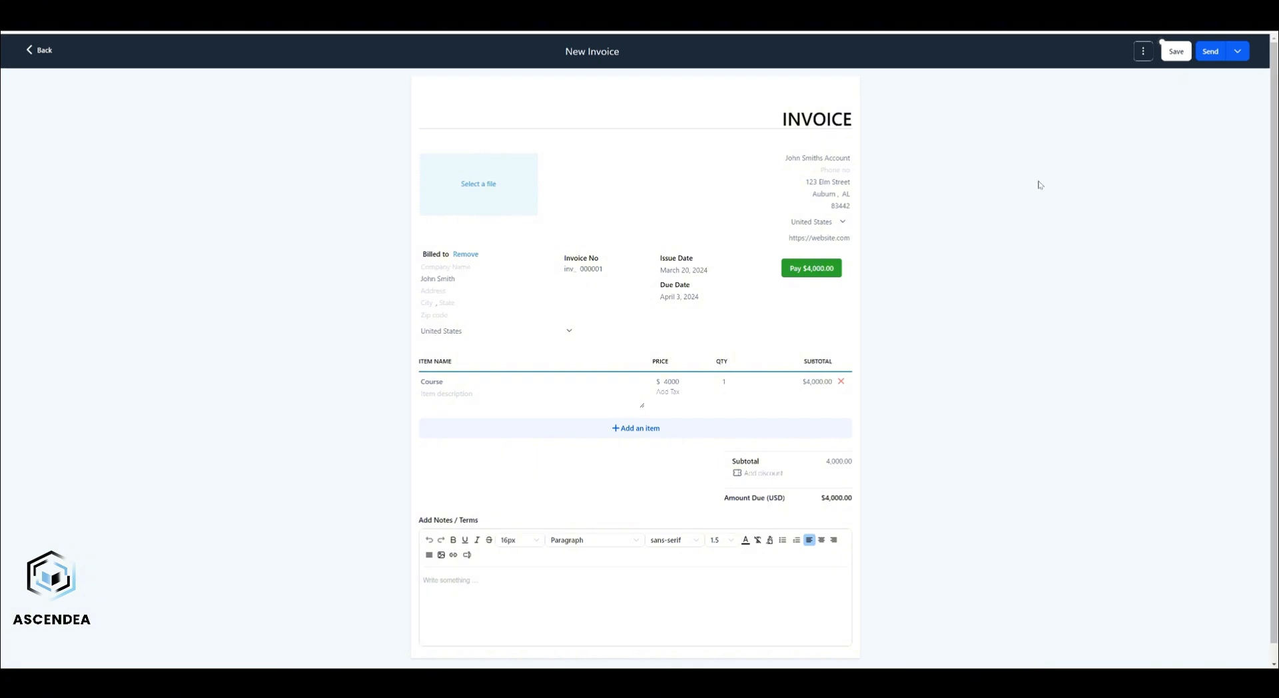
Step: Compare the invoice's delivery methods, try to send it by Email & Text, and check its additional actions
click(1215, 53)
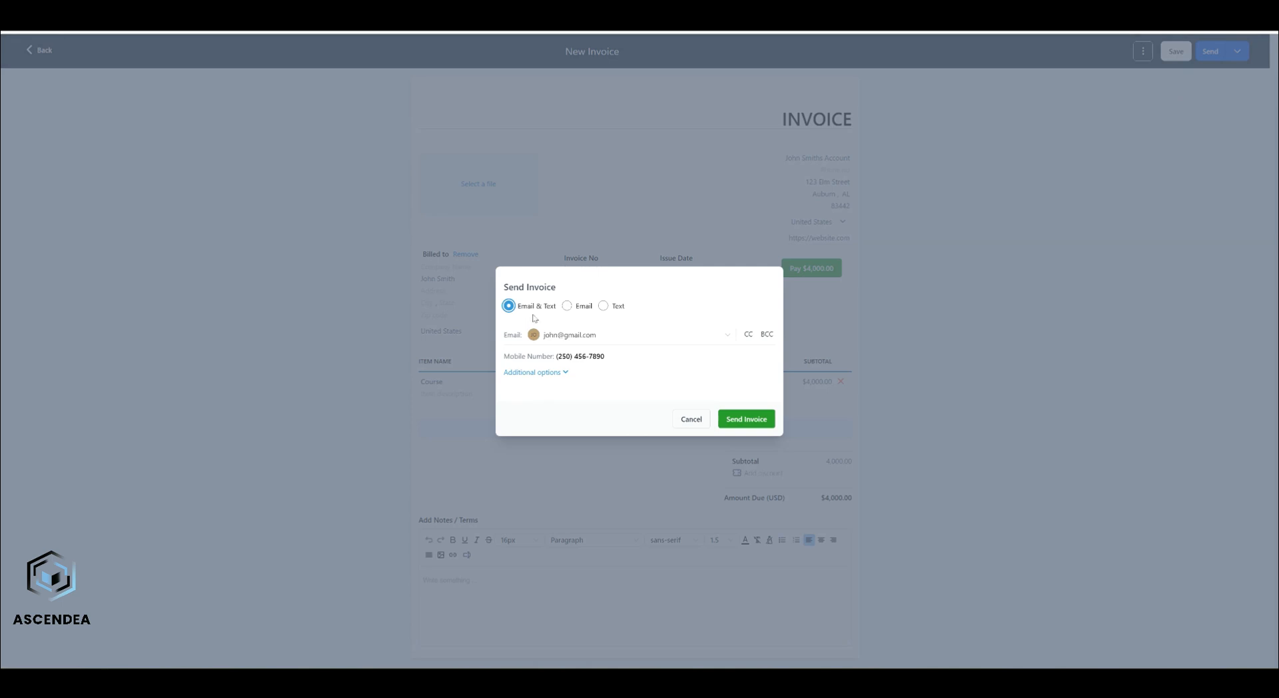
click(566, 306)
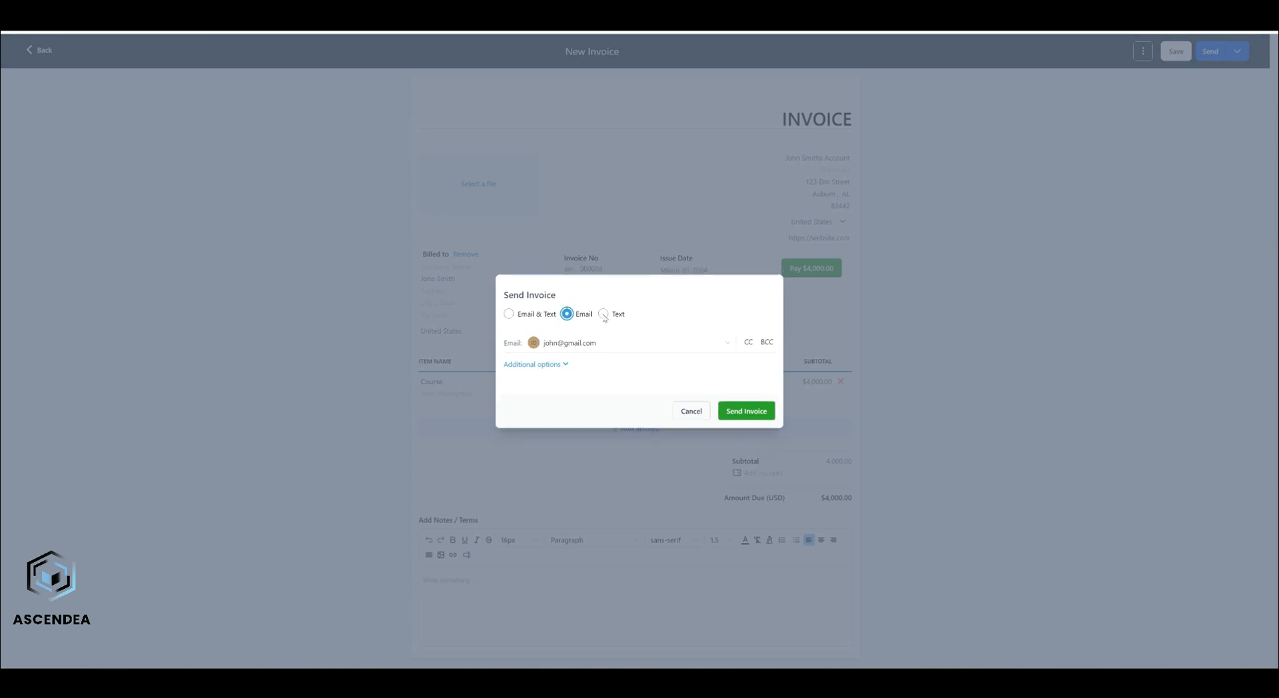
click(604, 307)
click(512, 308)
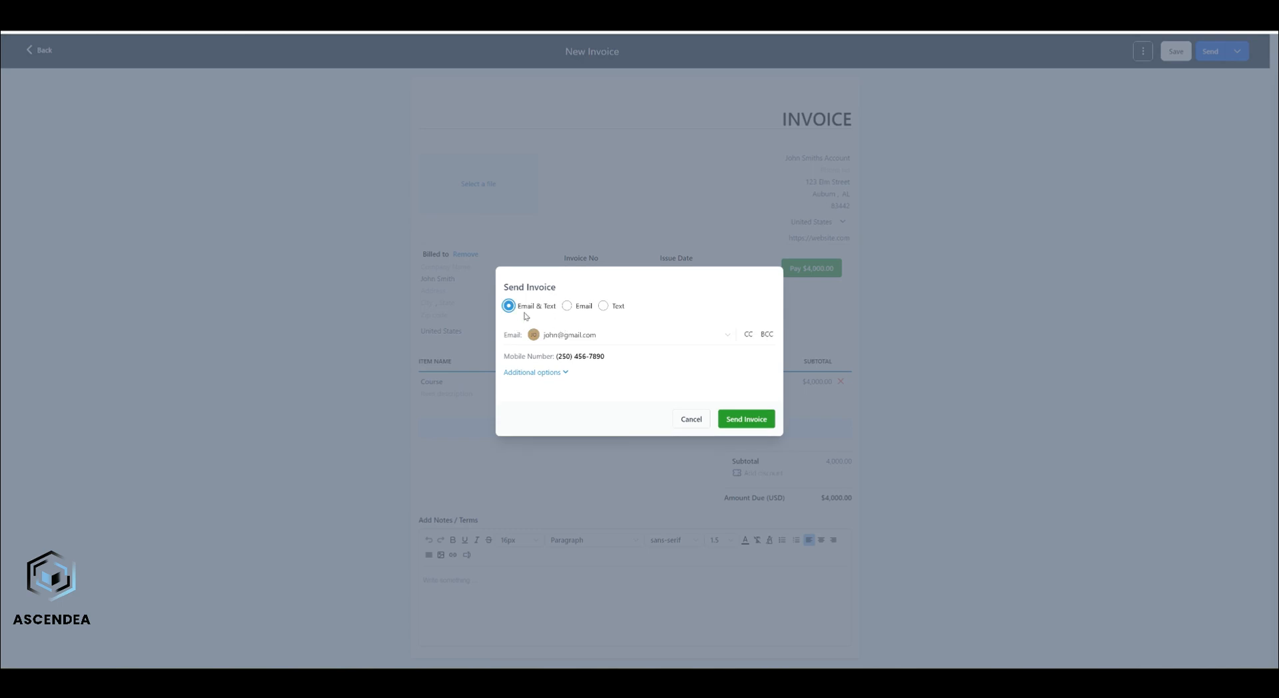
click(746, 427)
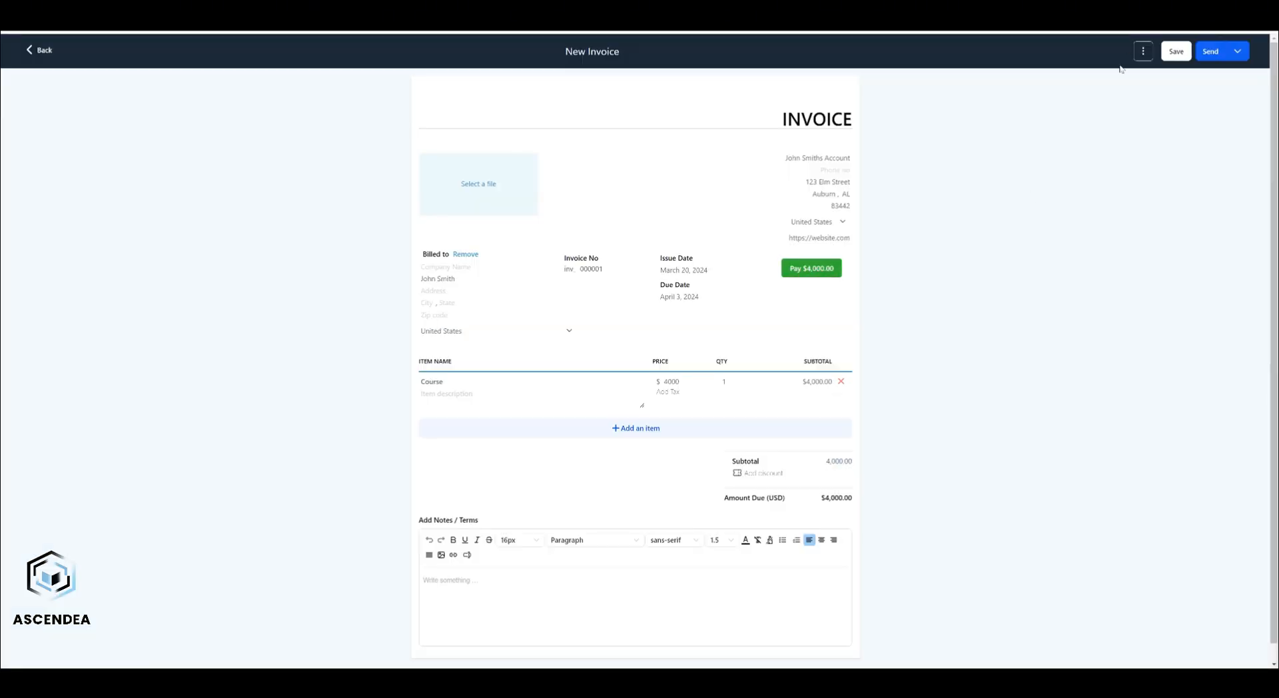
click(1143, 52)
click(1091, 80)
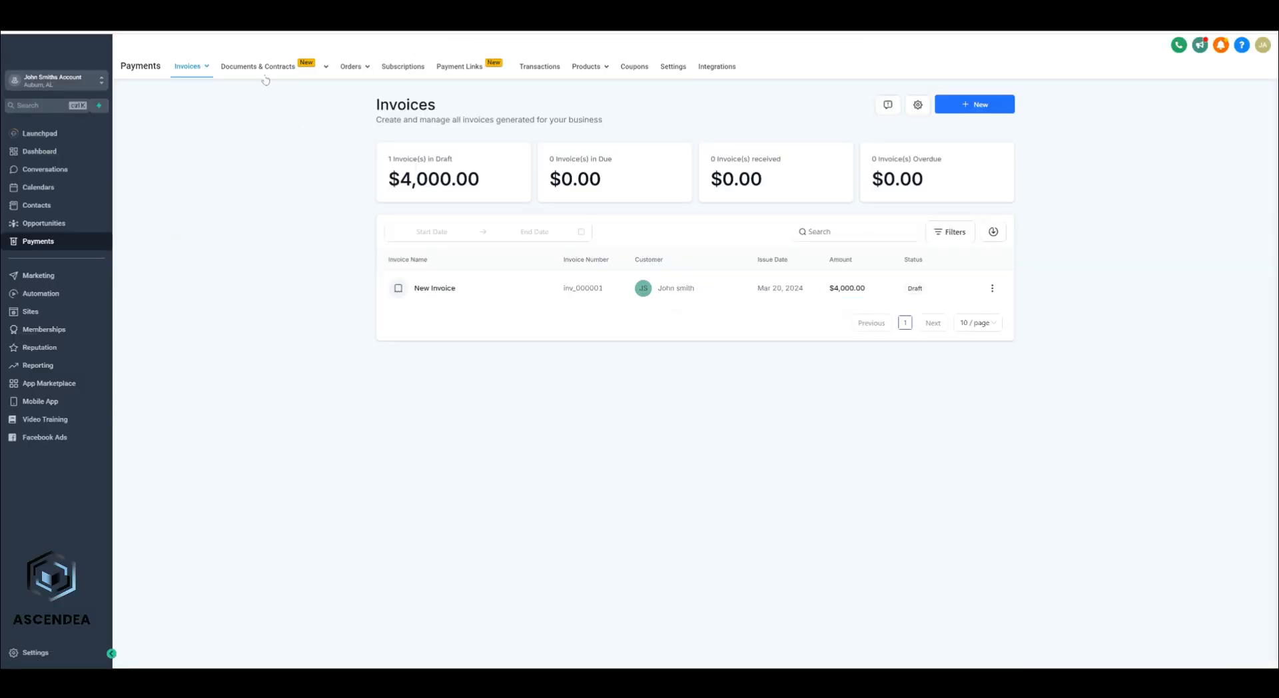
Step: Create a new Documents & Contracts template and name it Contract
mouse_move(283, 70)
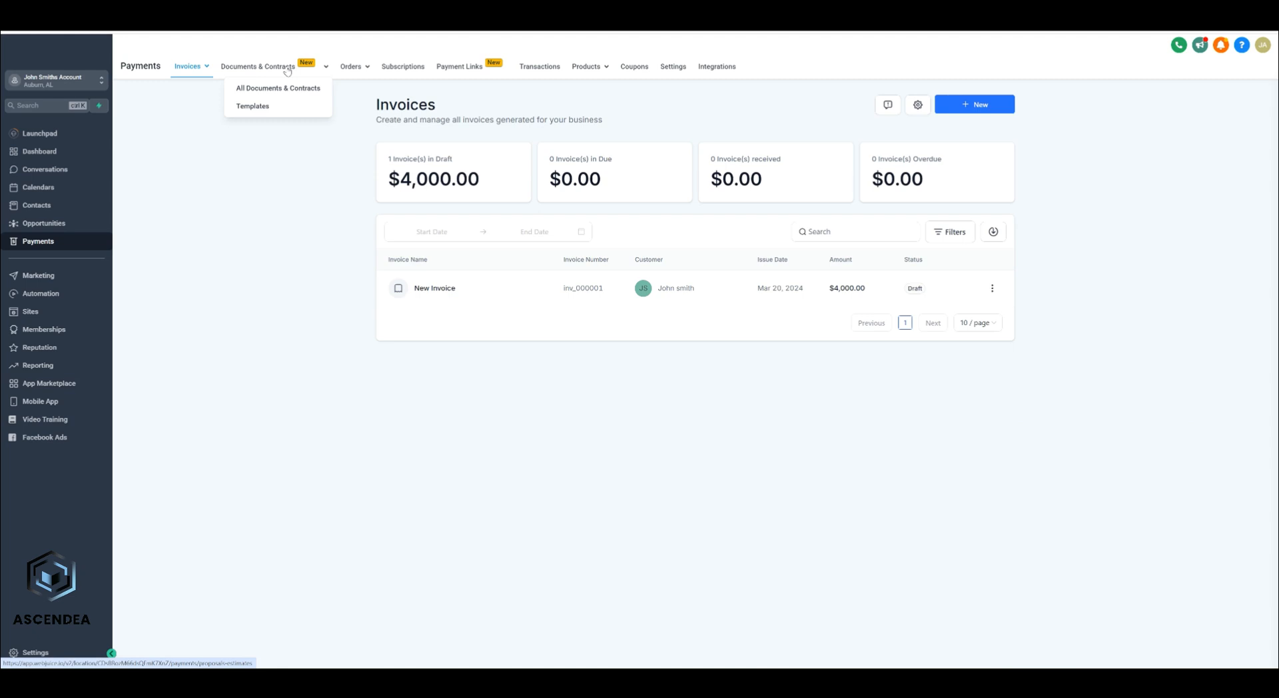
click(253, 106)
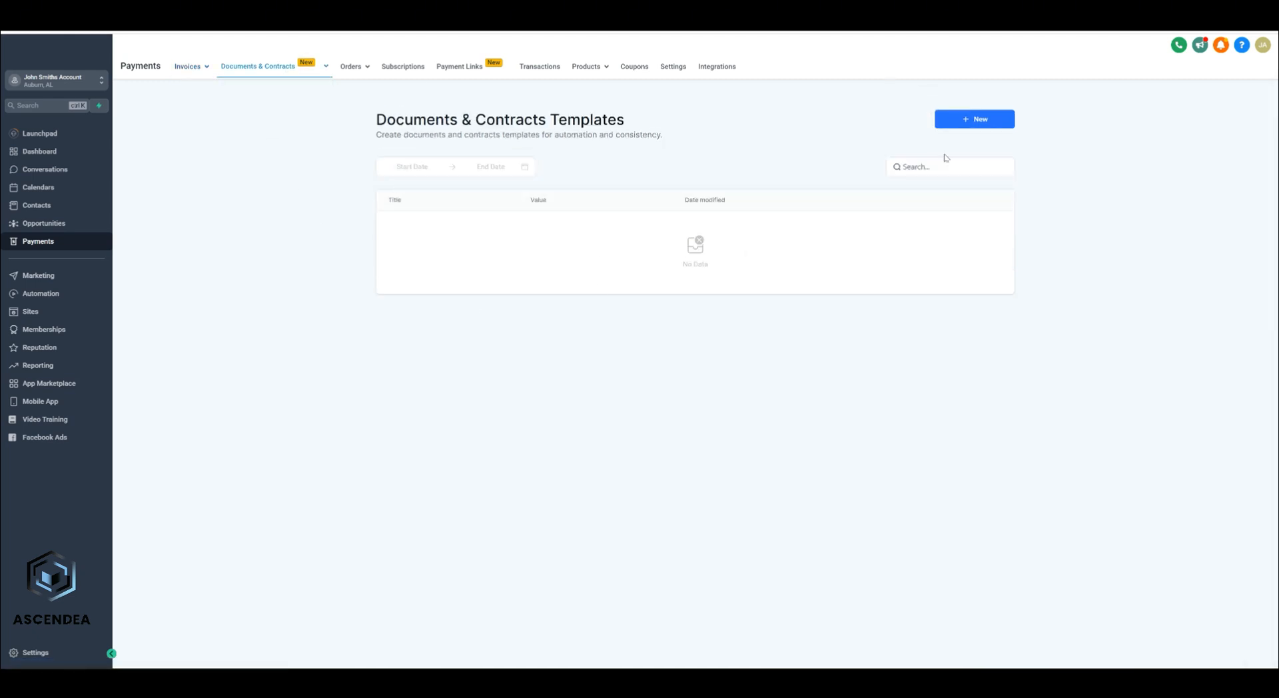
click(967, 122)
click(943, 160)
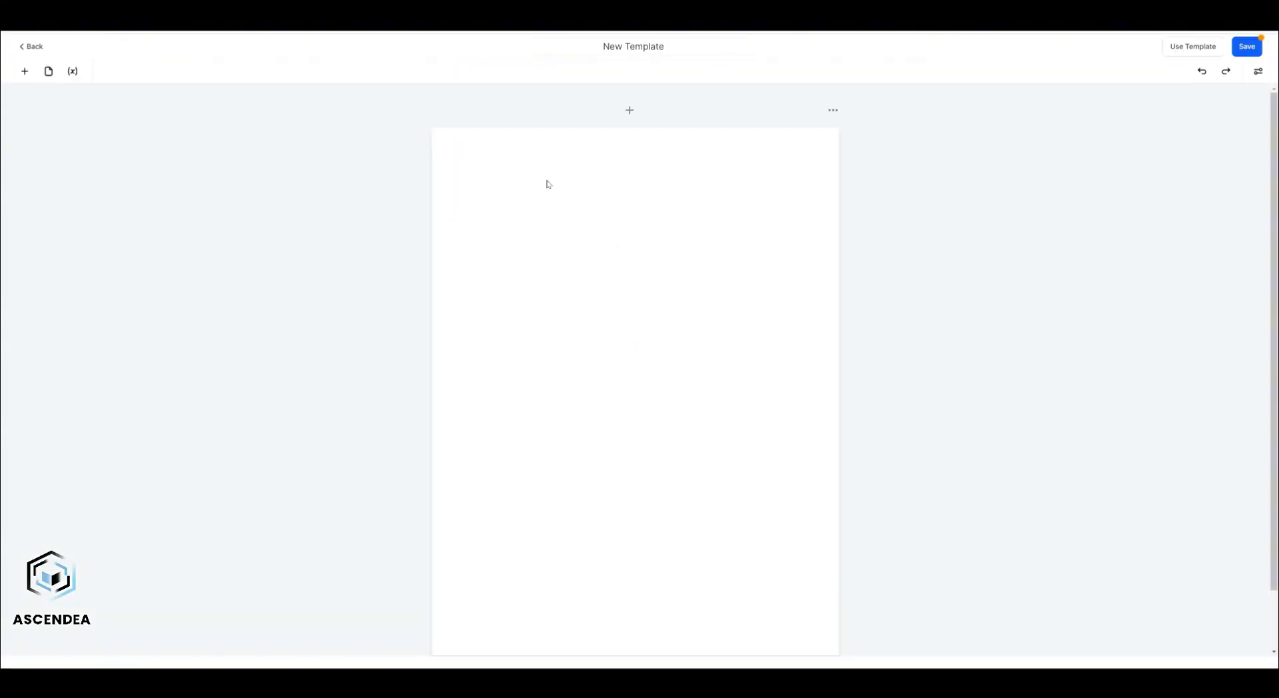
triple_click(658, 46)
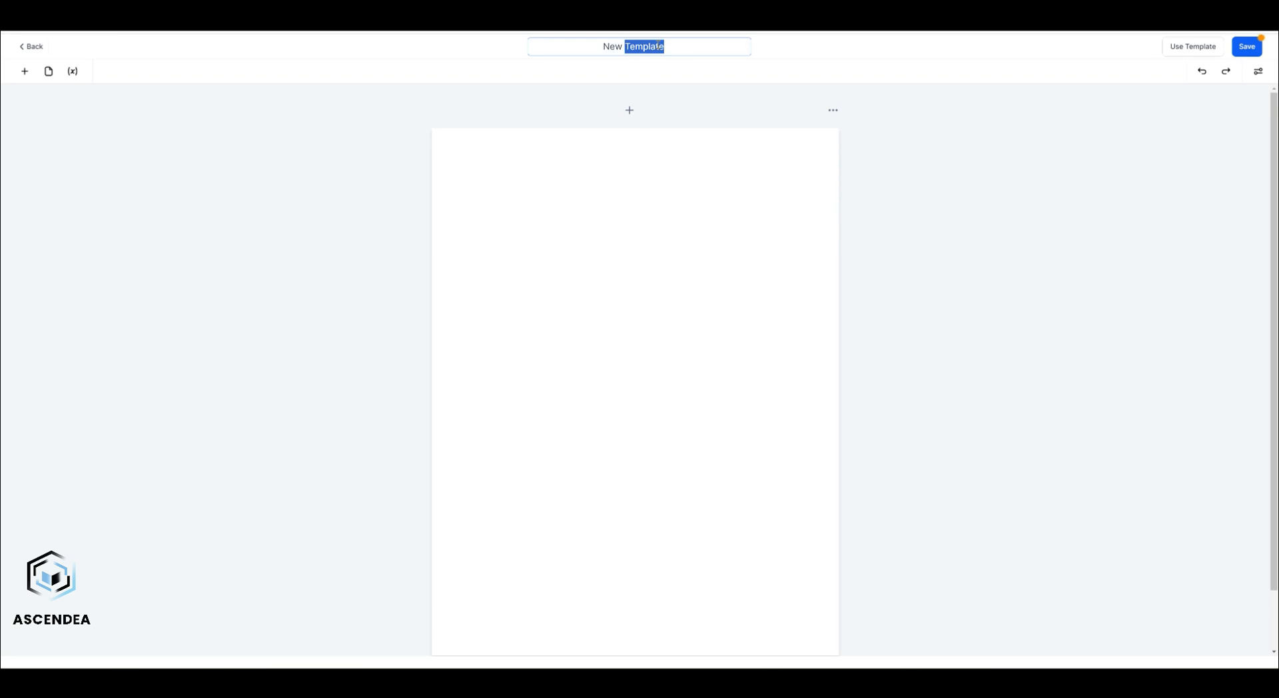
text(Contract)
Step: Add a text block to the start of the blank page and an image block directly beneath it
click(24, 71)
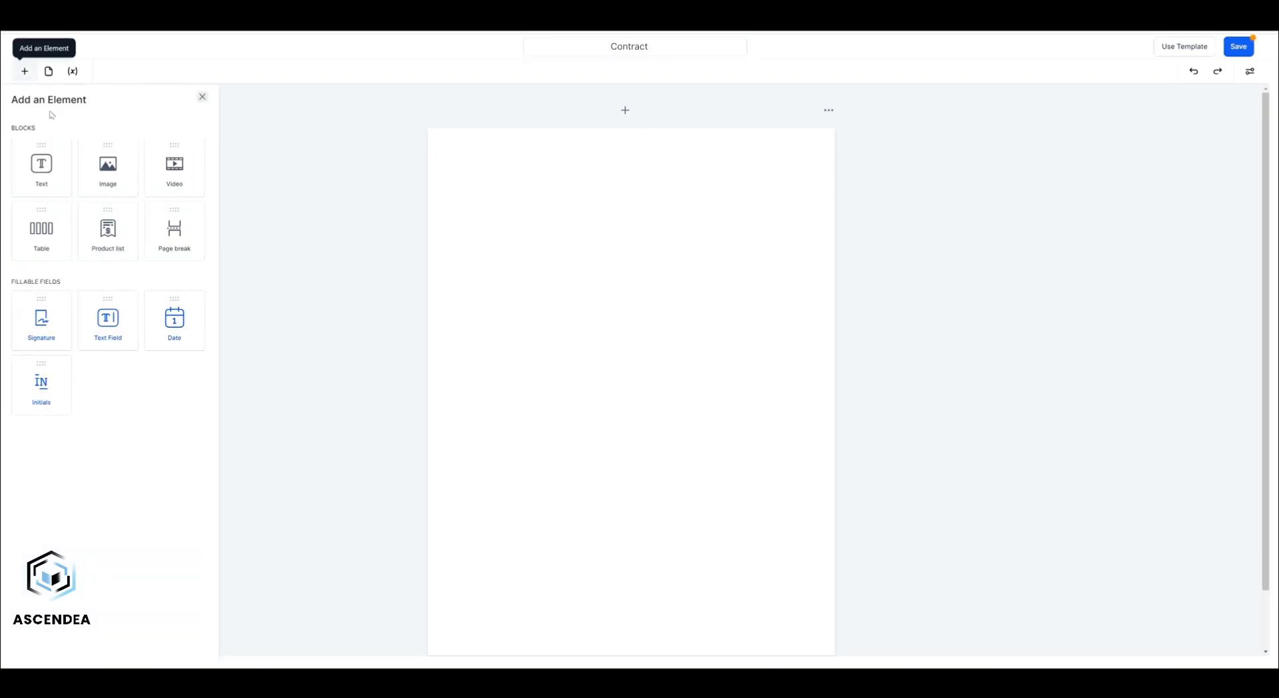
drag(45, 172, 506, 193)
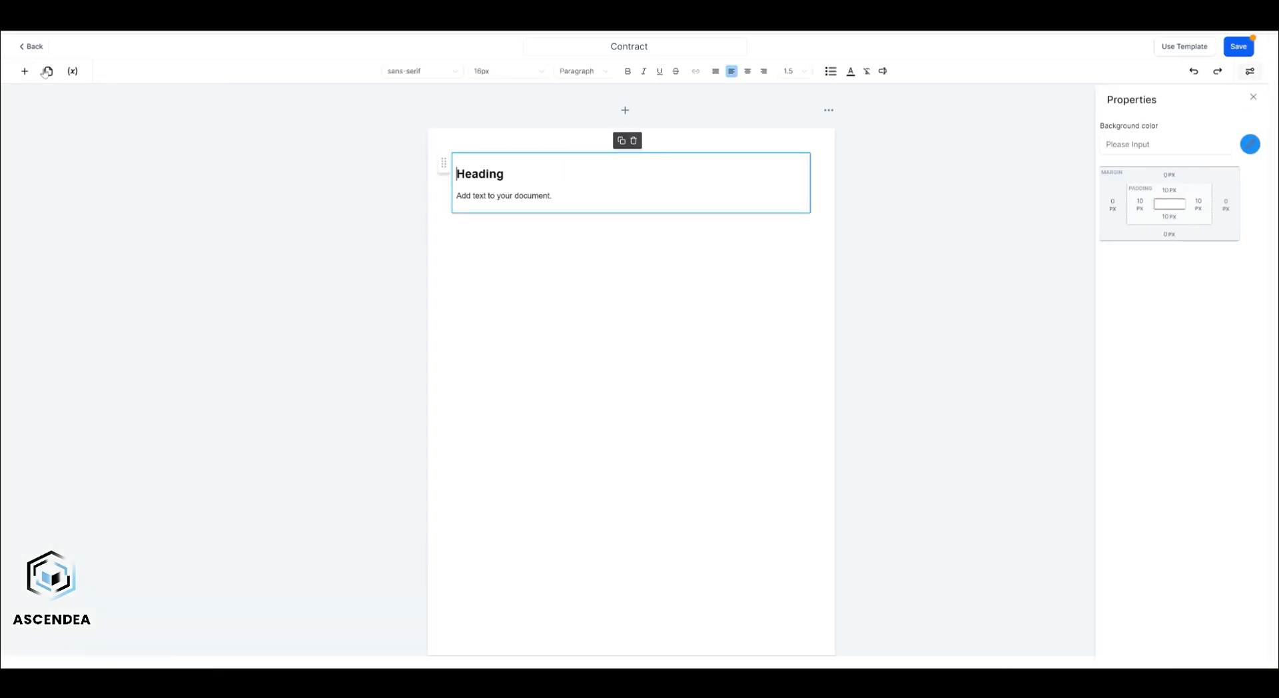
click(25, 71)
drag(193, 200, 480, 238)
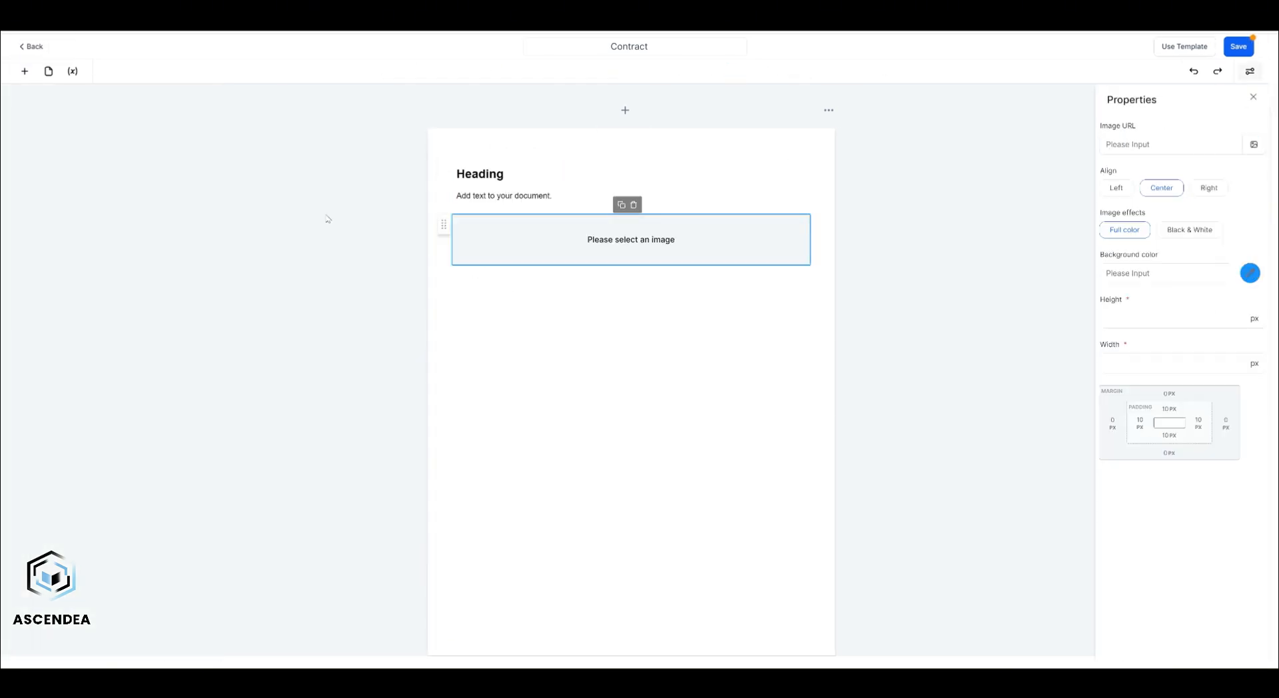
Step: Add a product list below the image block and include the Course product at its 4000 price
click(25, 71)
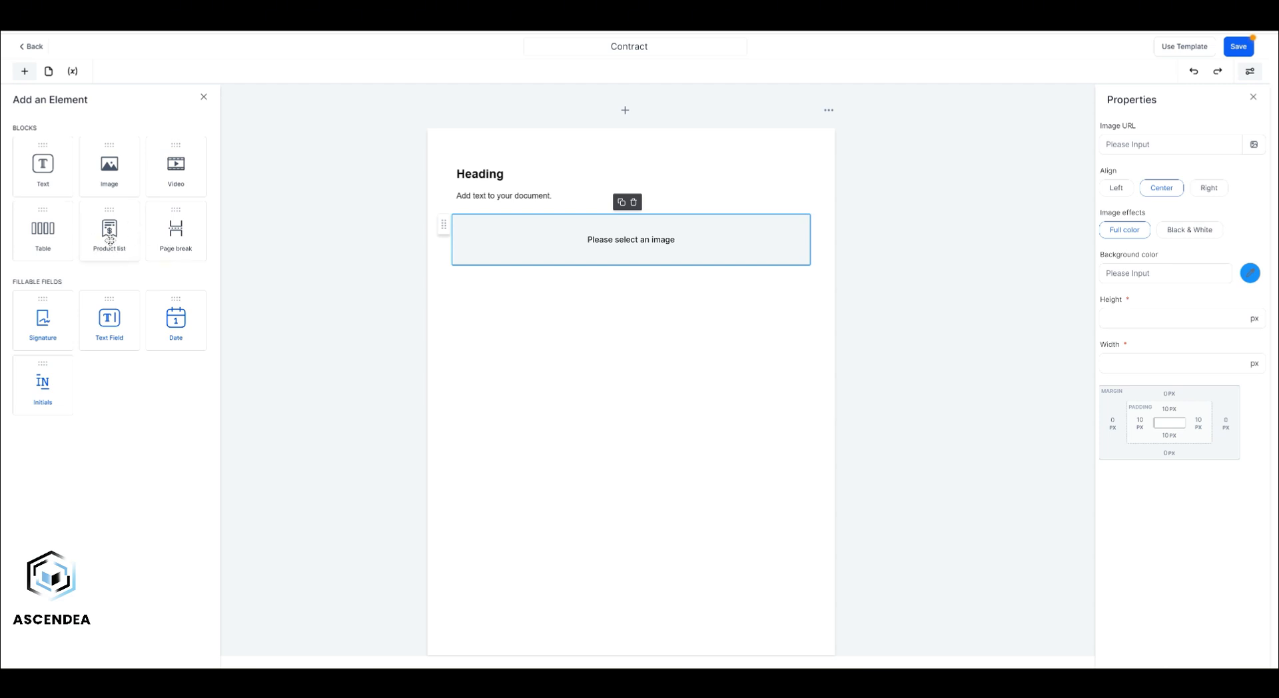
drag(106, 230, 600, 360)
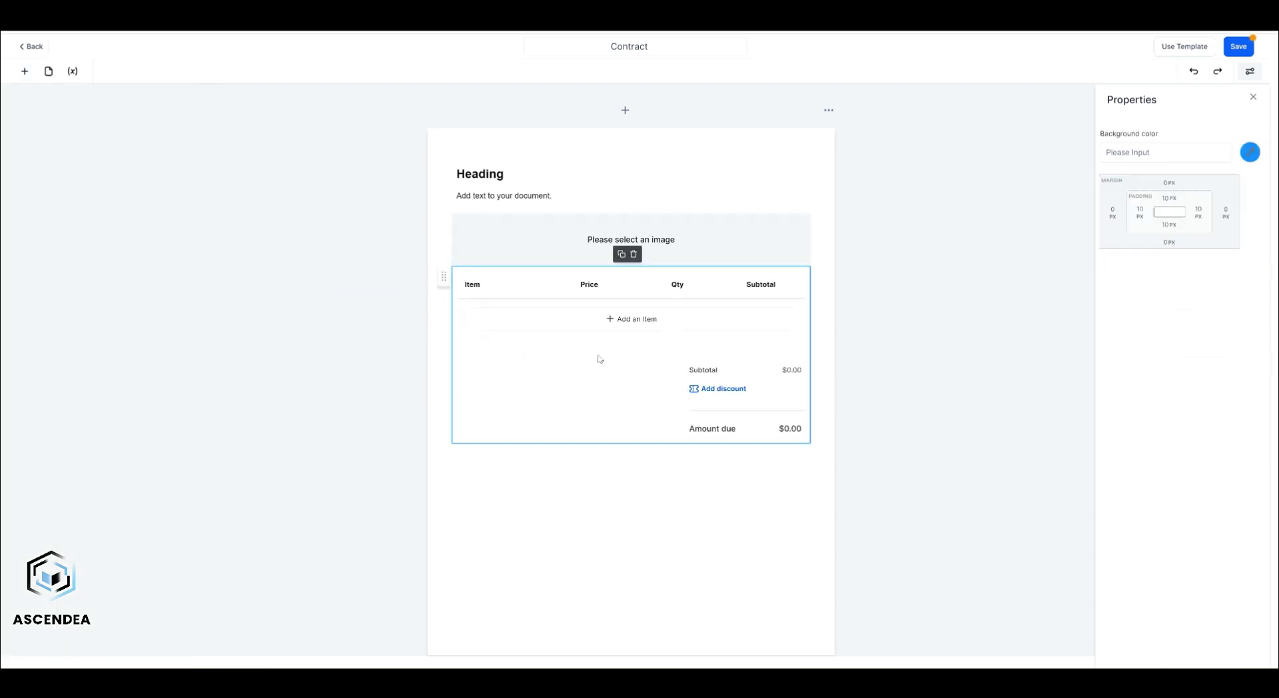
click(643, 326)
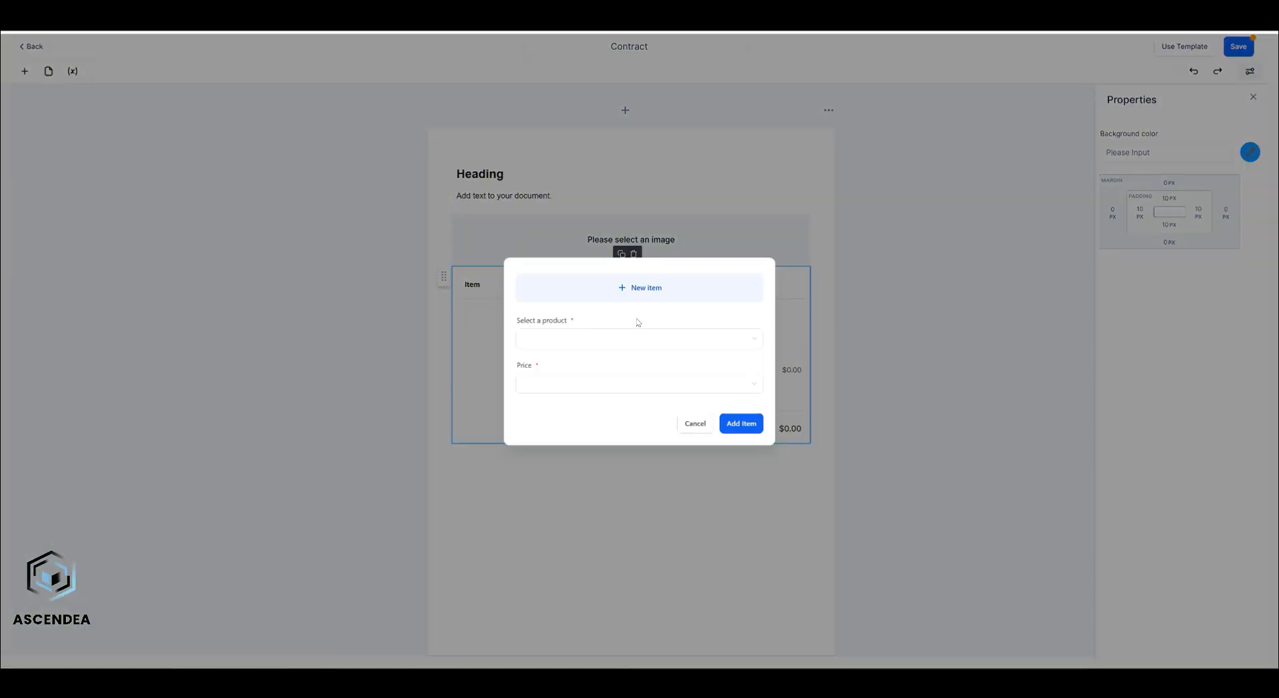
click(602, 338)
click(532, 364)
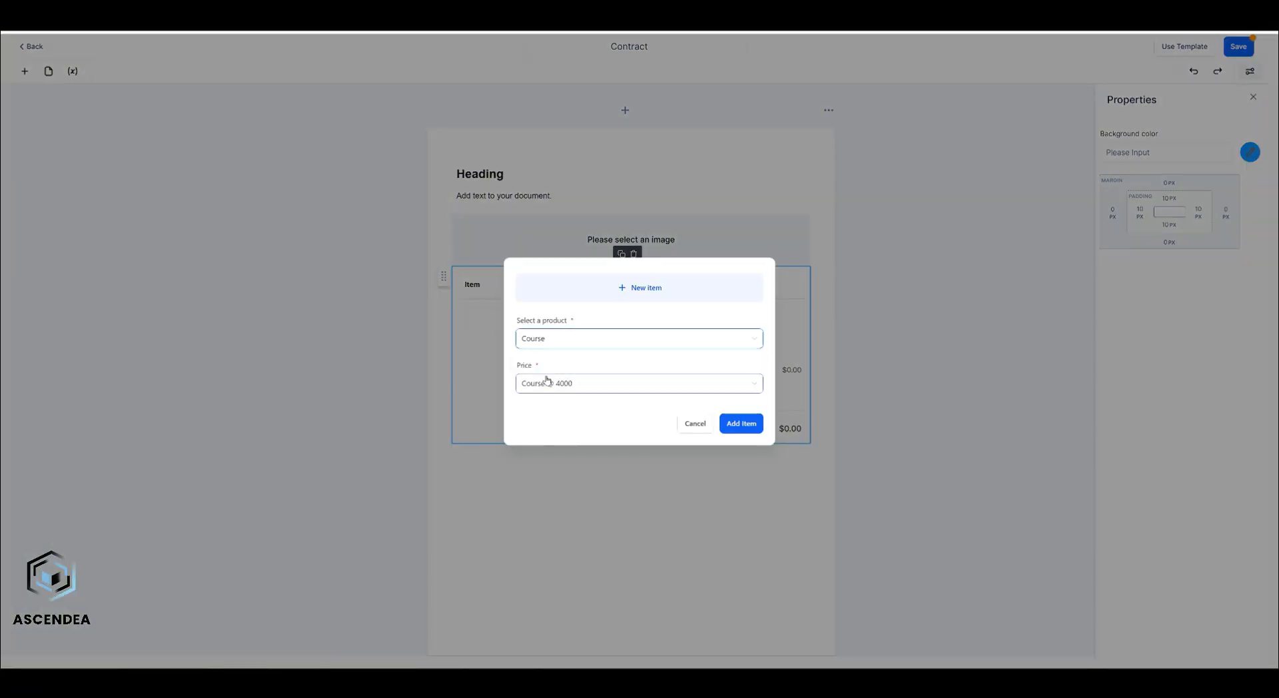
click(740, 423)
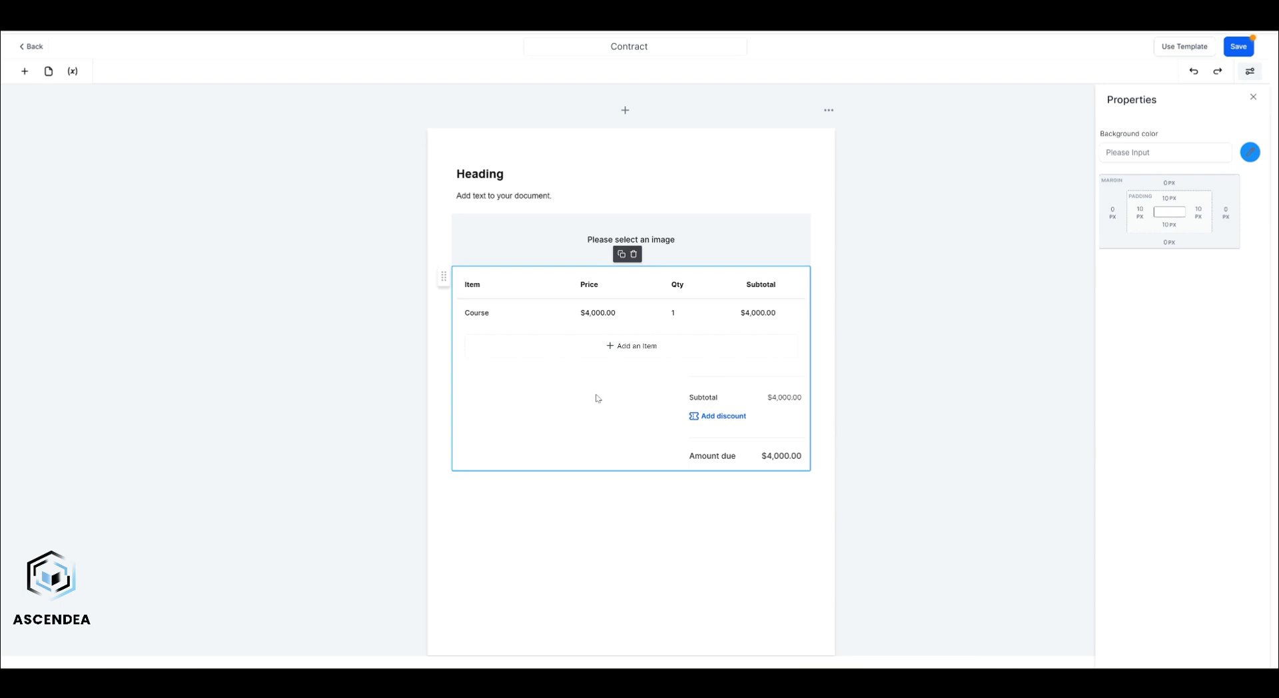
Step: Place a signature field beneath the product list and save the Contract template
click(25, 71)
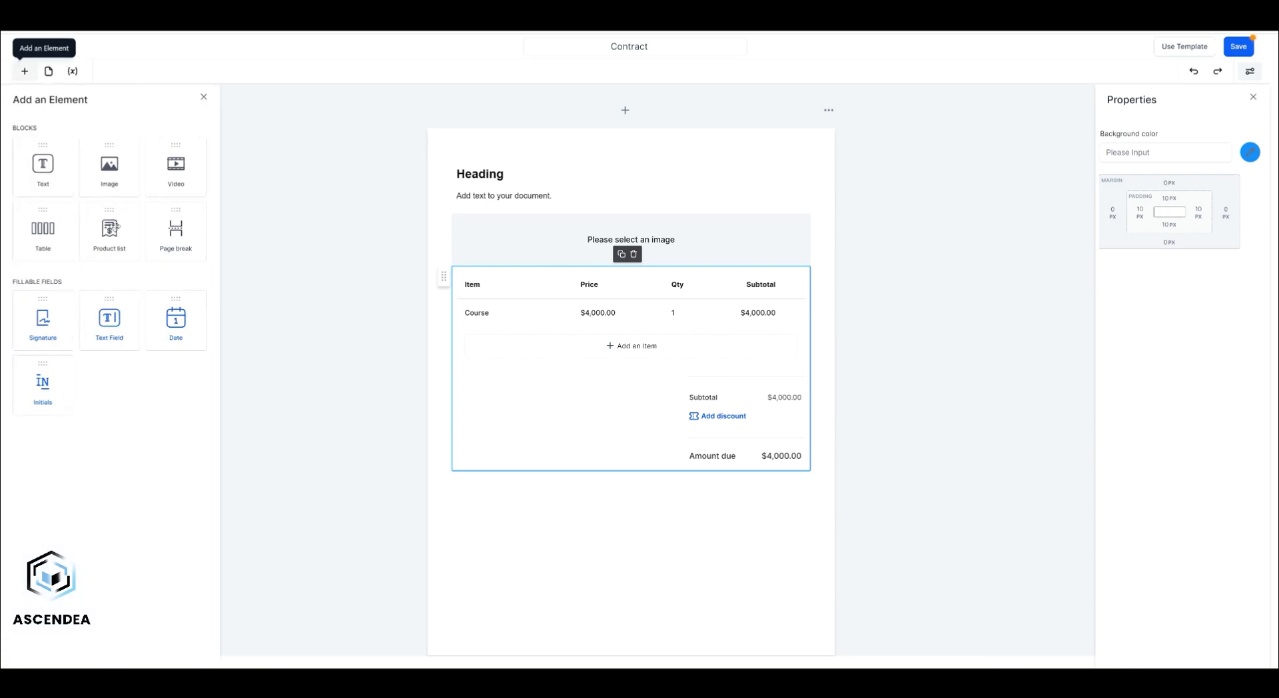
mouse_move(66, 327)
mouse_down()
mouse_move(525, 547)
mouse_move(514, 531)
mouse_up()
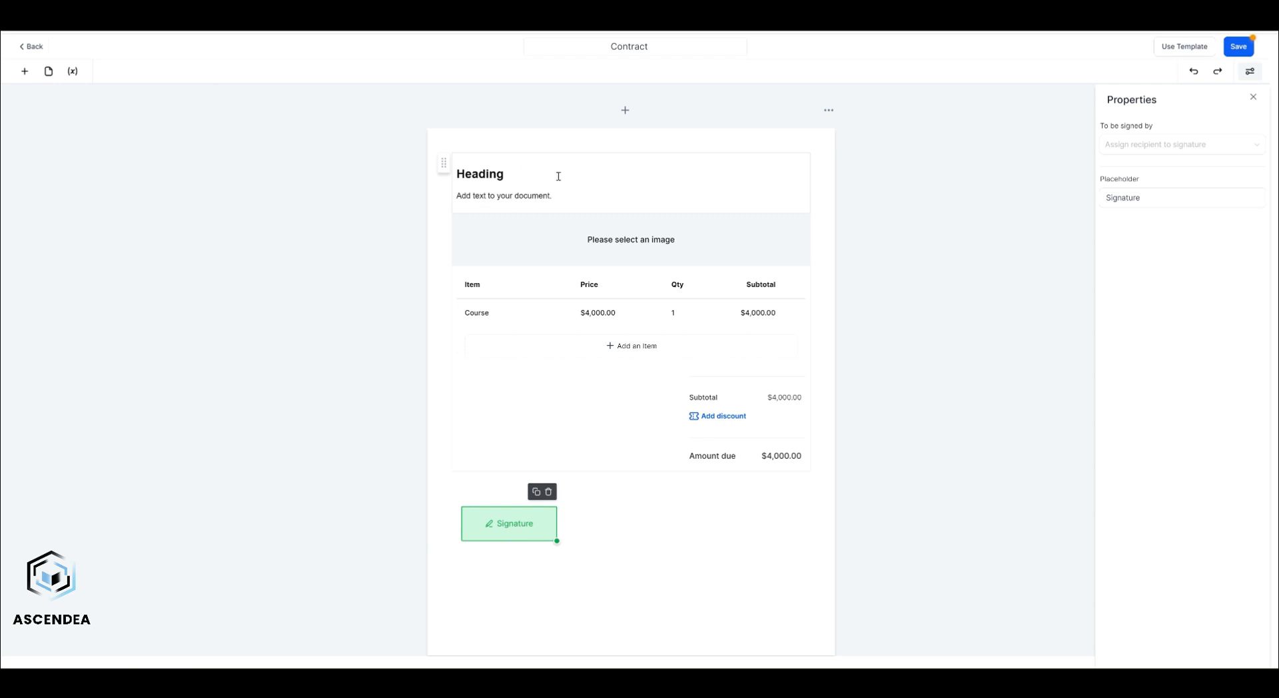
click(1070, 138)
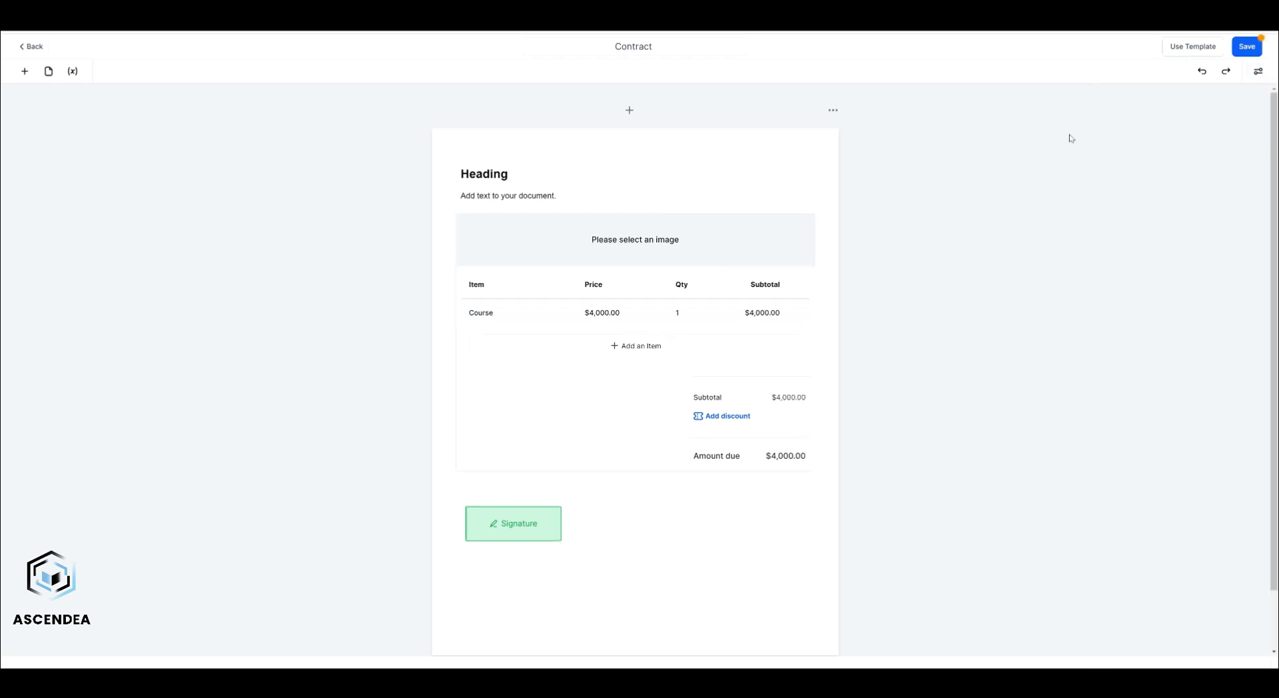
click(1246, 48)
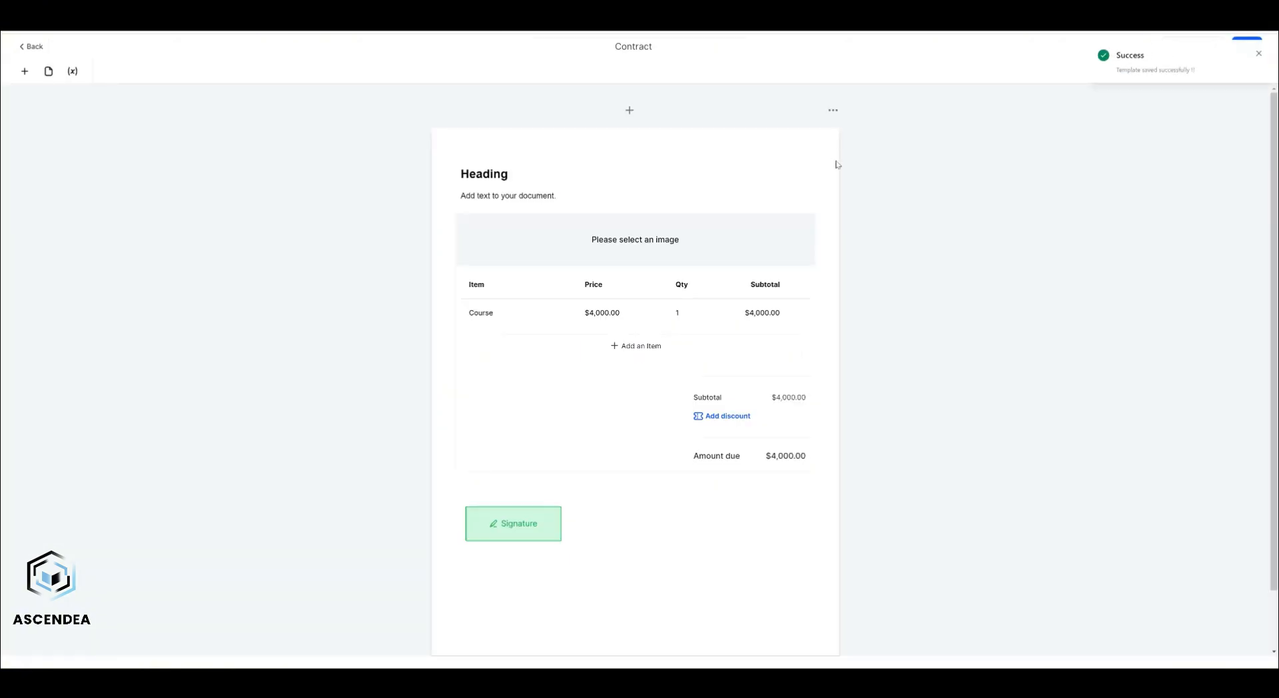
click(1260, 55)
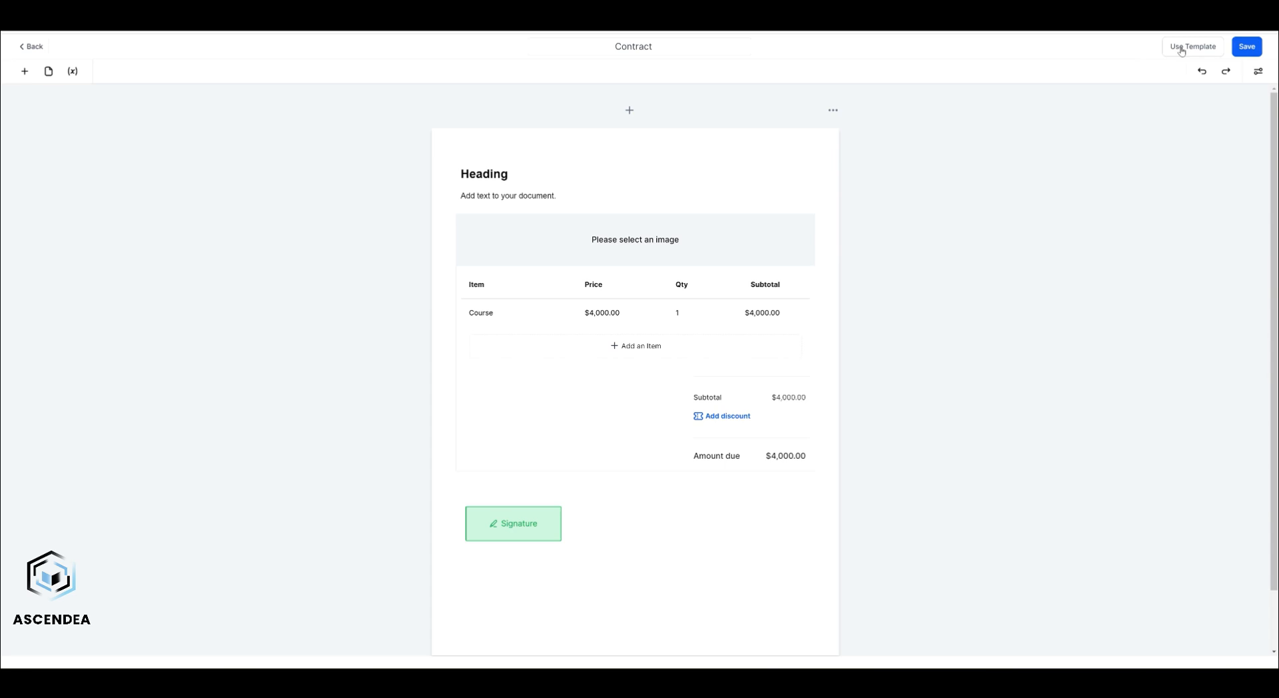
Step: Create a document from the Contract template, choose the existing contact as primary client, and return to the documents list
click(1183, 48)
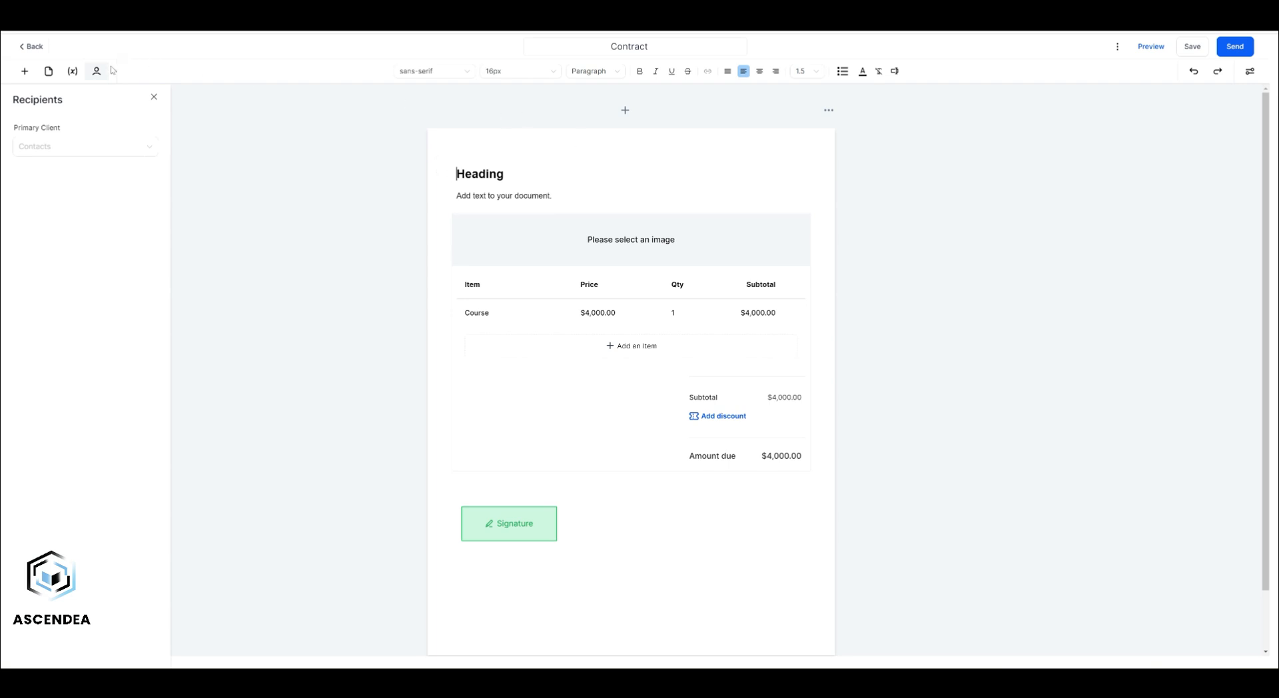
click(80, 146)
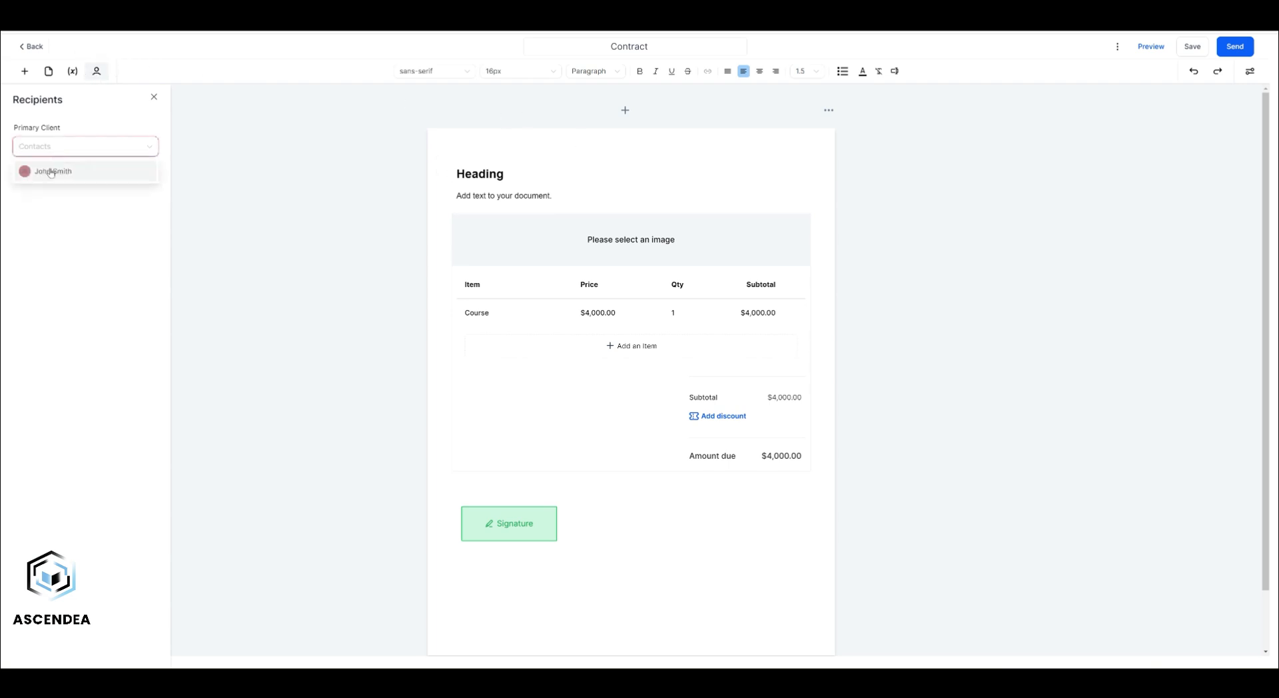
click(52, 172)
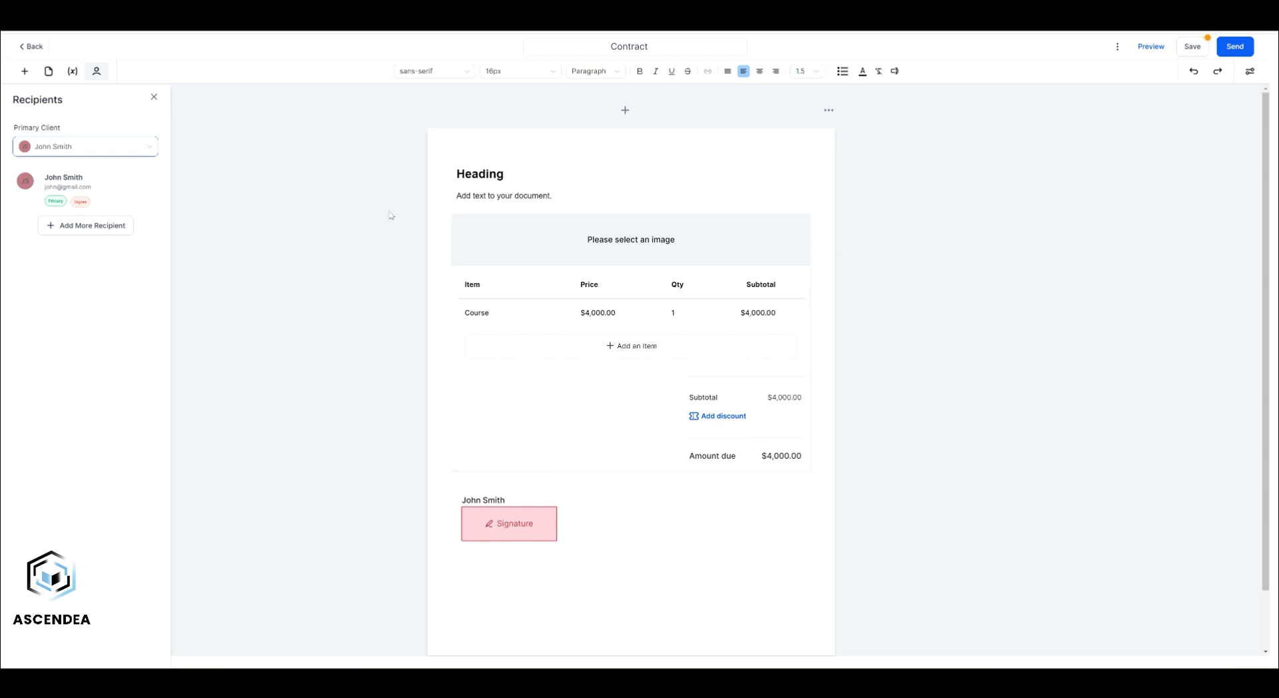
click(34, 48)
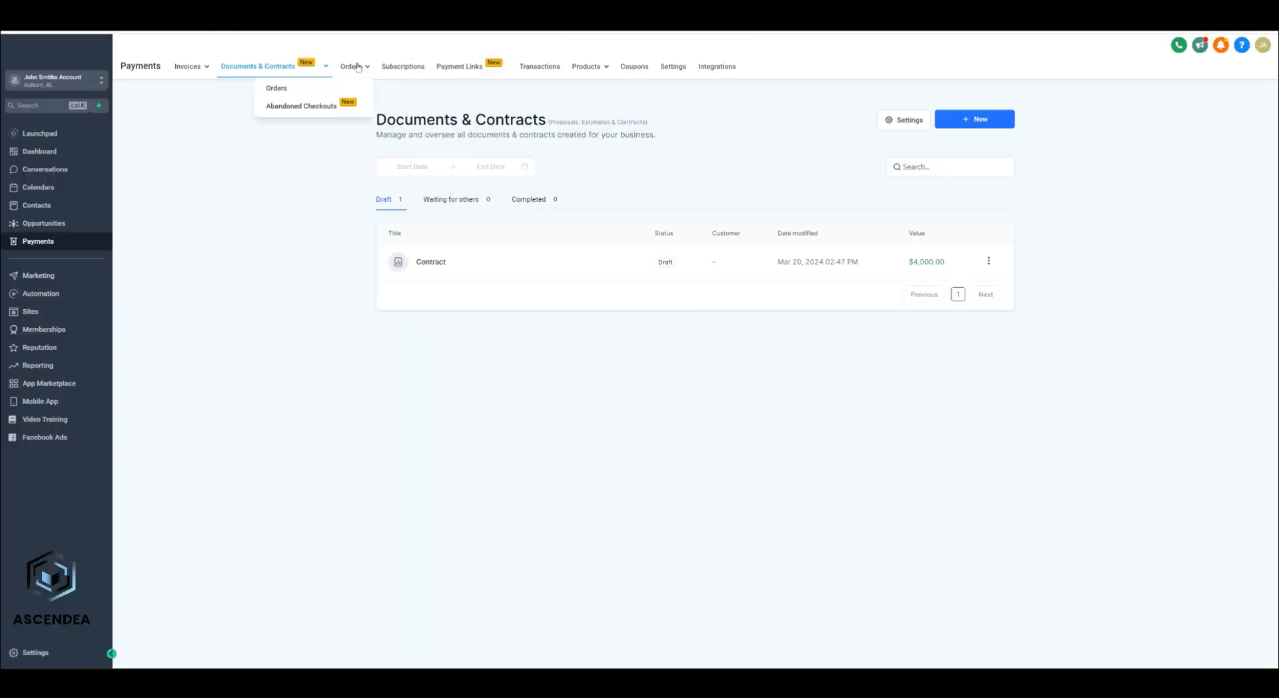
Step: Review the Orders, Subscriptions, Payment Links, Transactions, Products and Coupons pages of the payments area
click(349, 86)
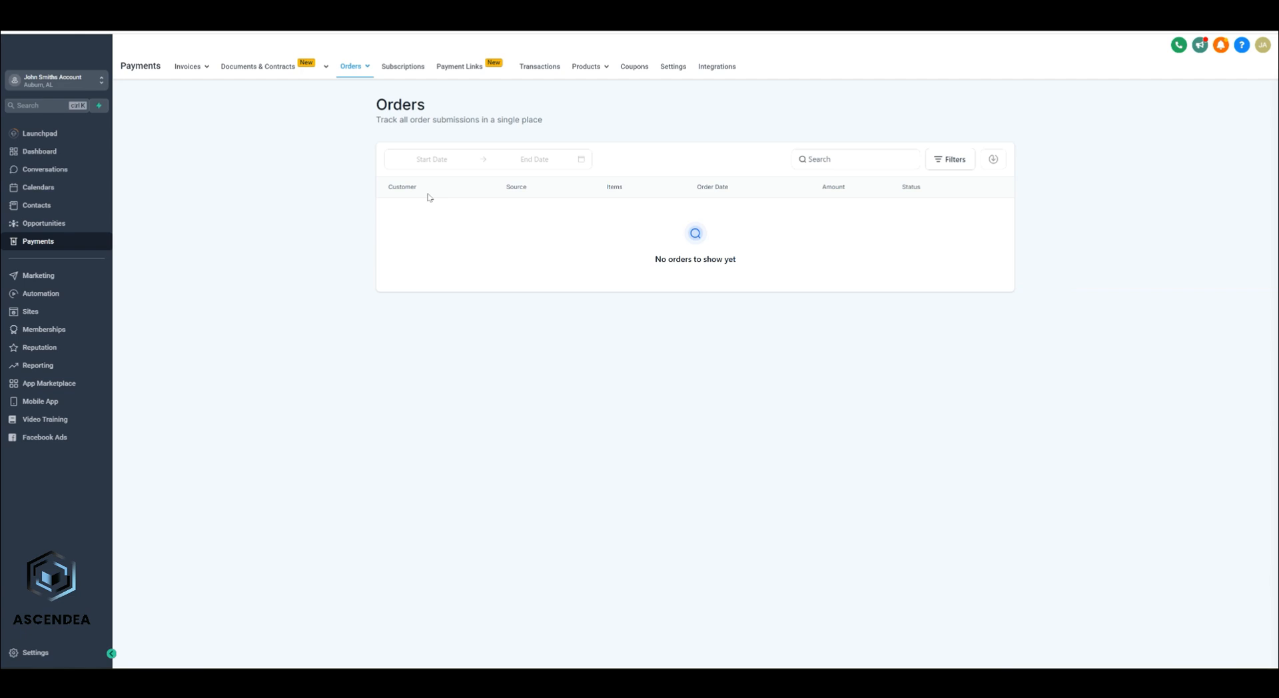
click(403, 67)
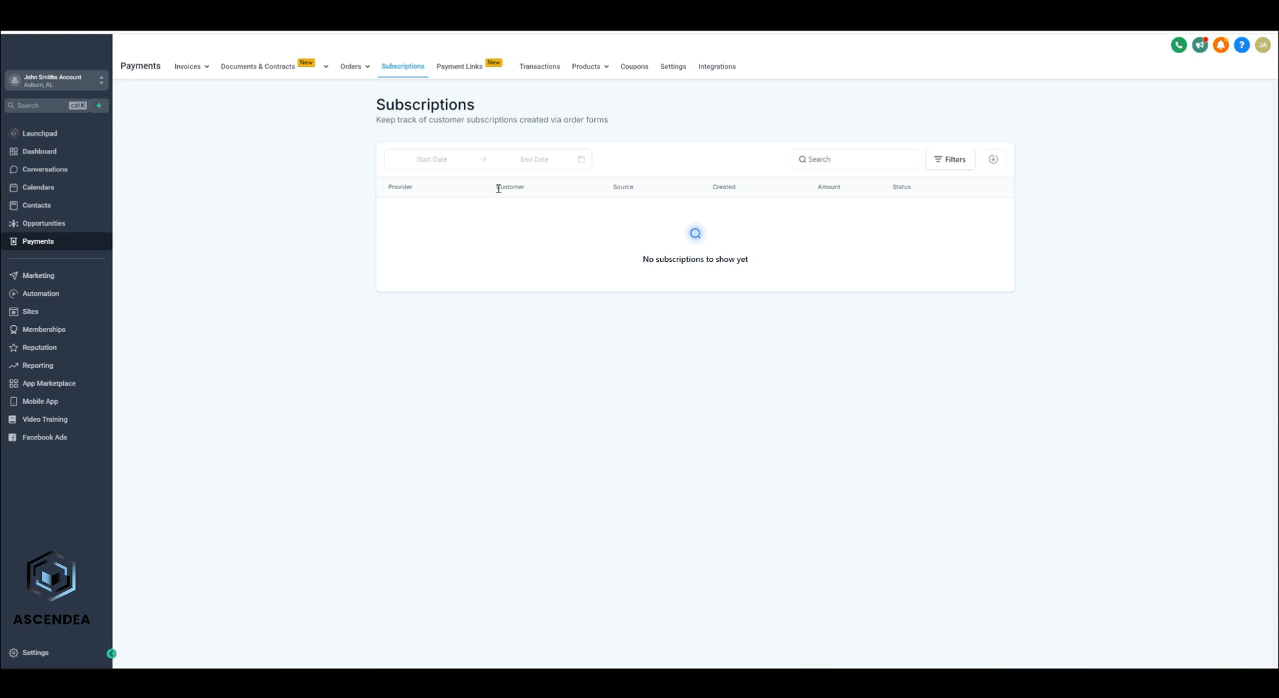
click(459, 67)
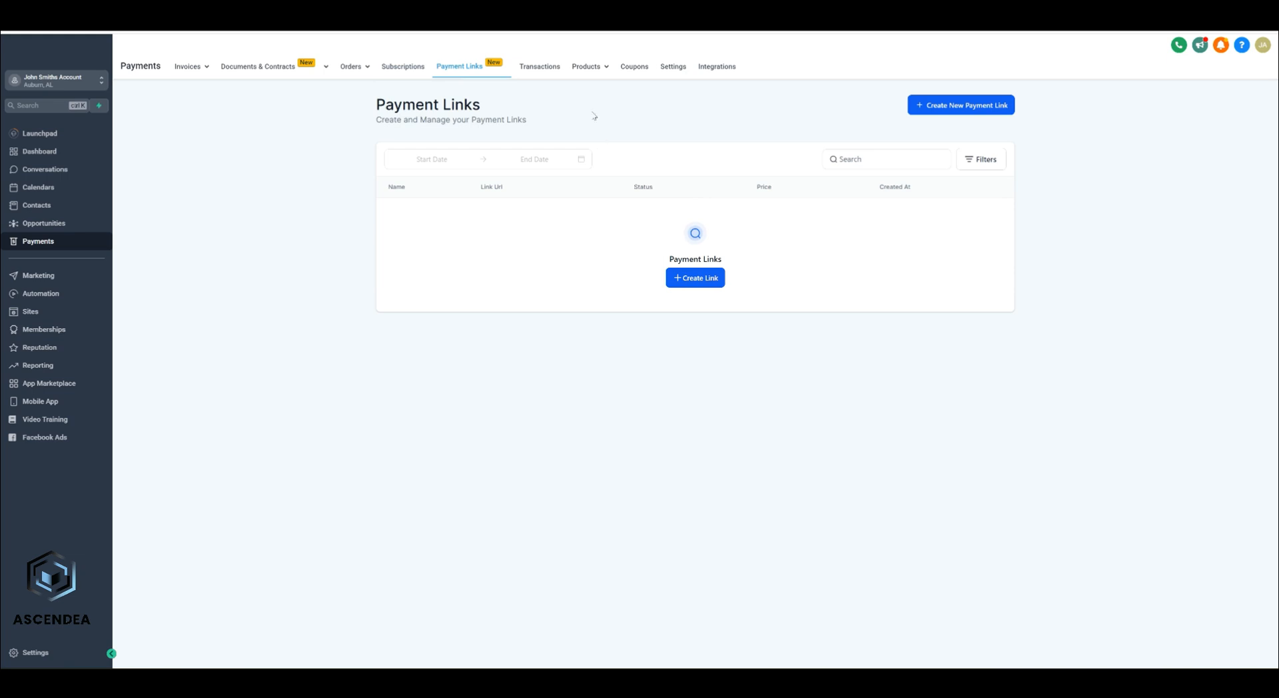
click(540, 67)
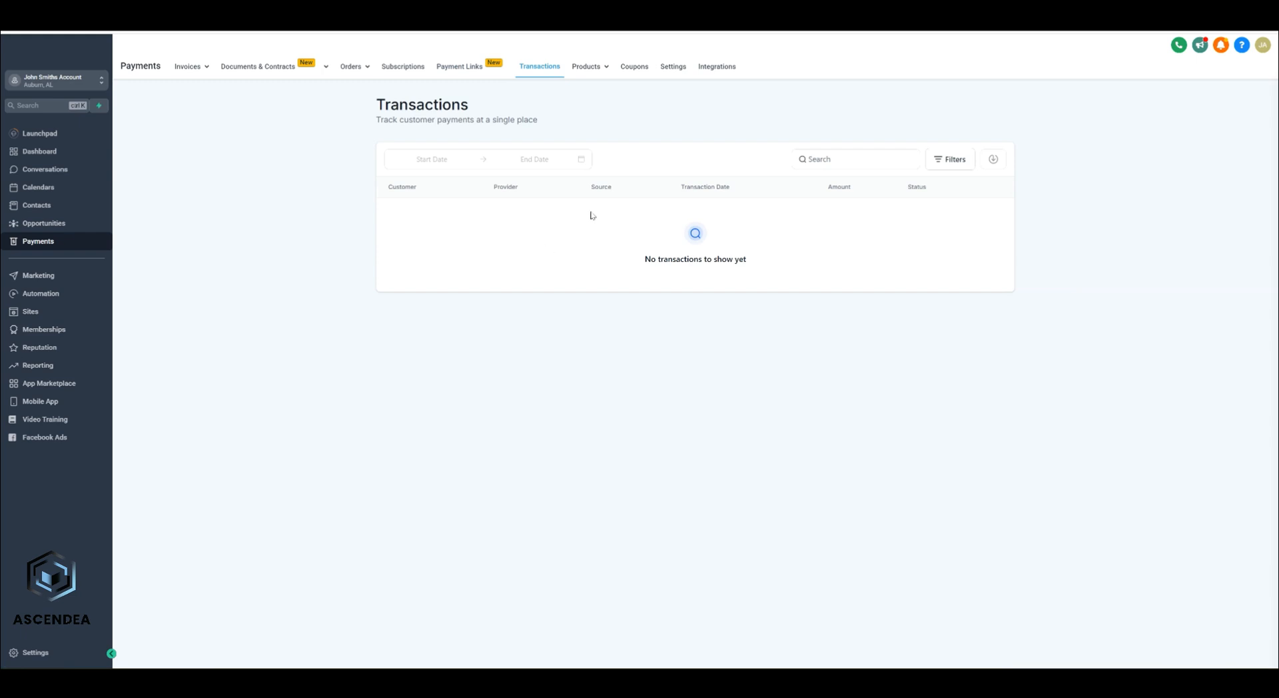
mouse_move(590, 67)
click(551, 89)
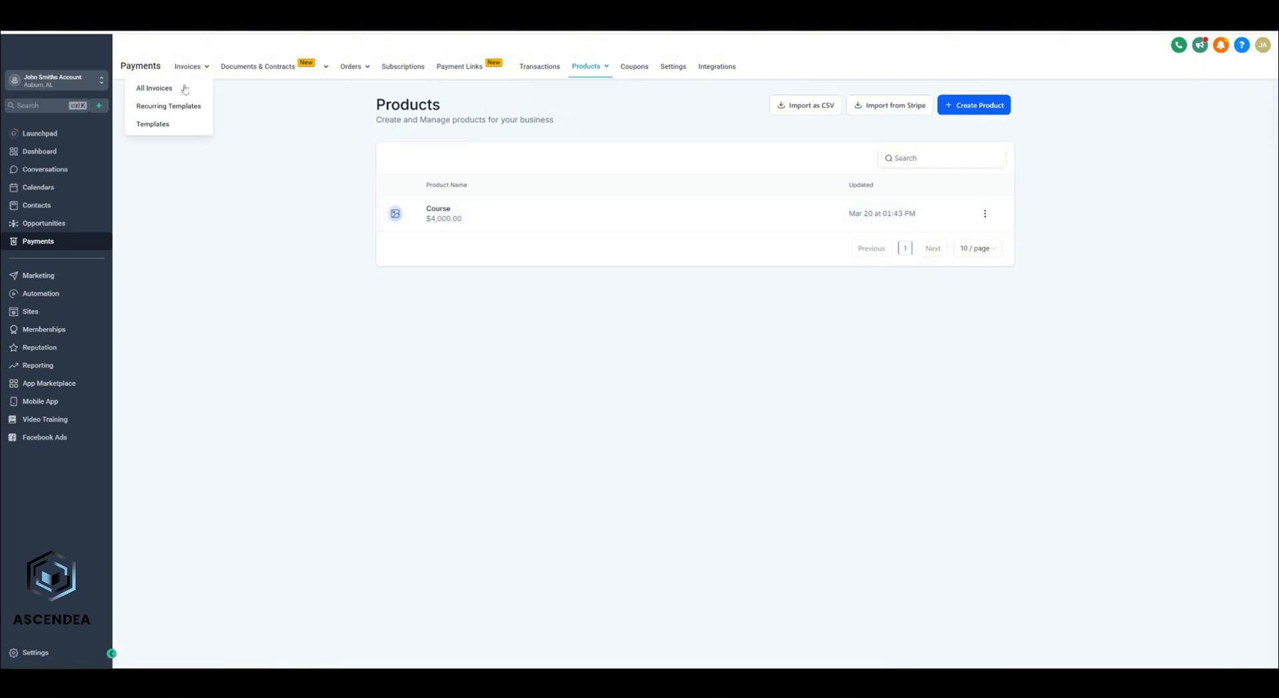
click(634, 75)
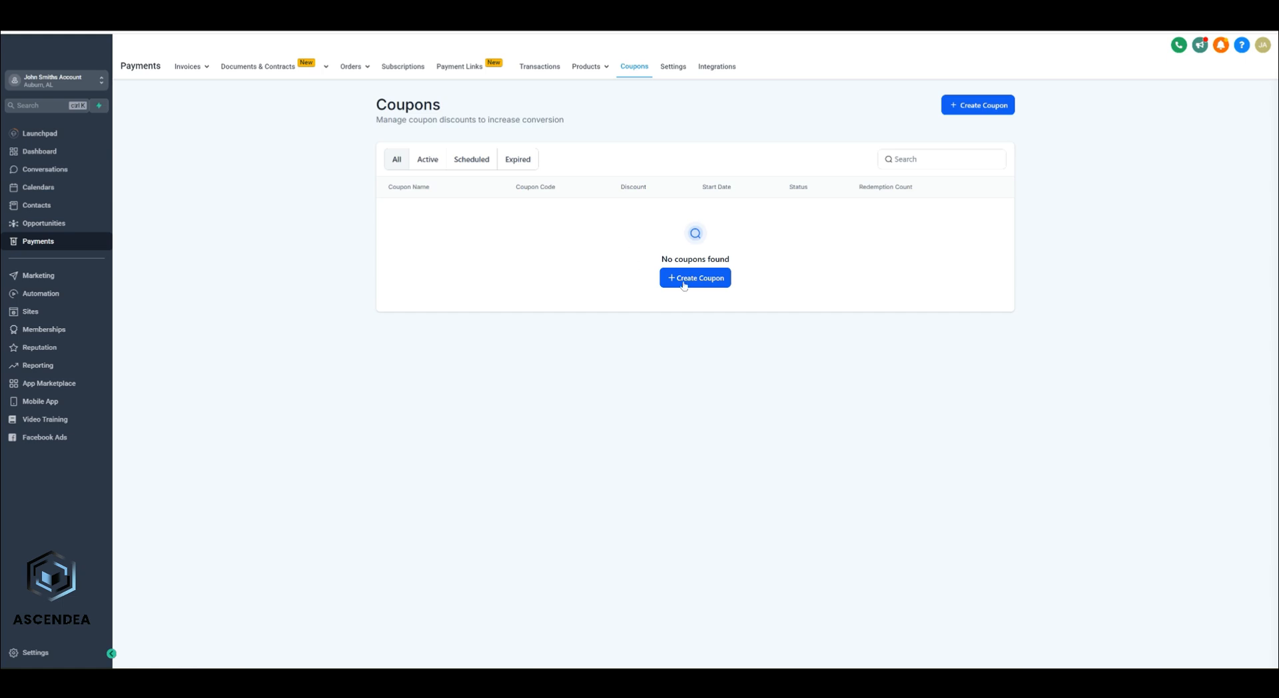
Step: Examine the payment settings for receipts, taxes and notifications, and check the payment provider integrations
click(673, 69)
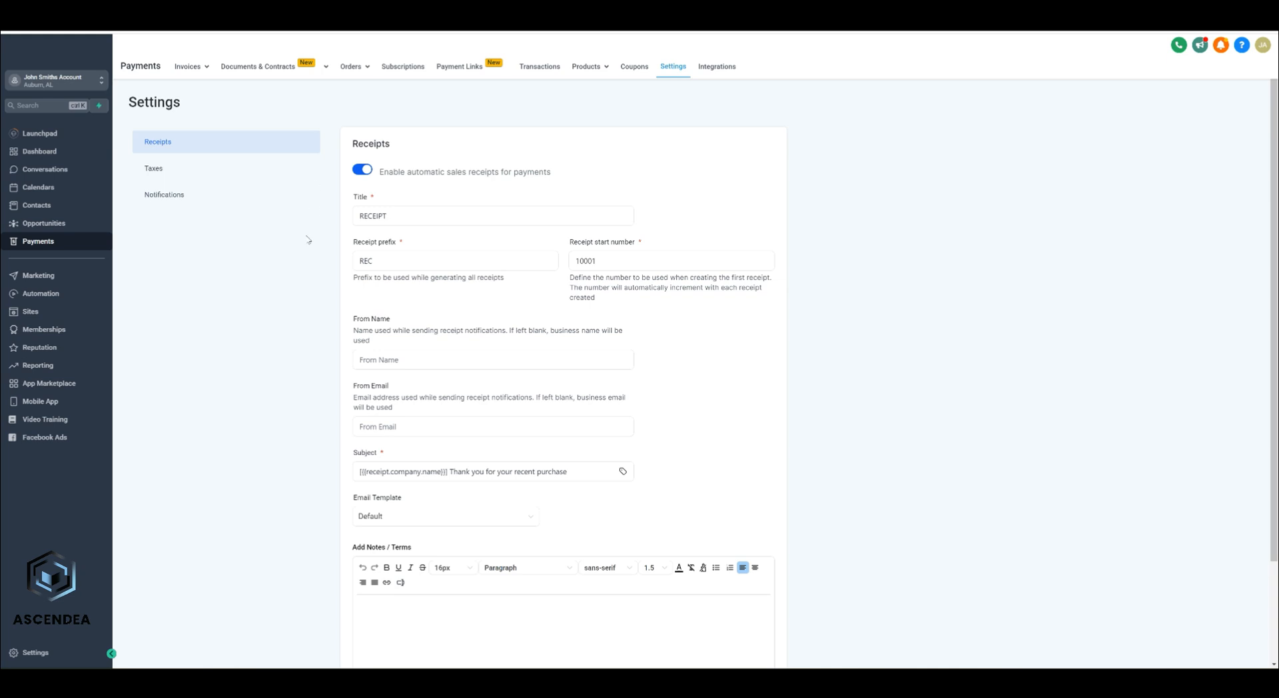
click(209, 170)
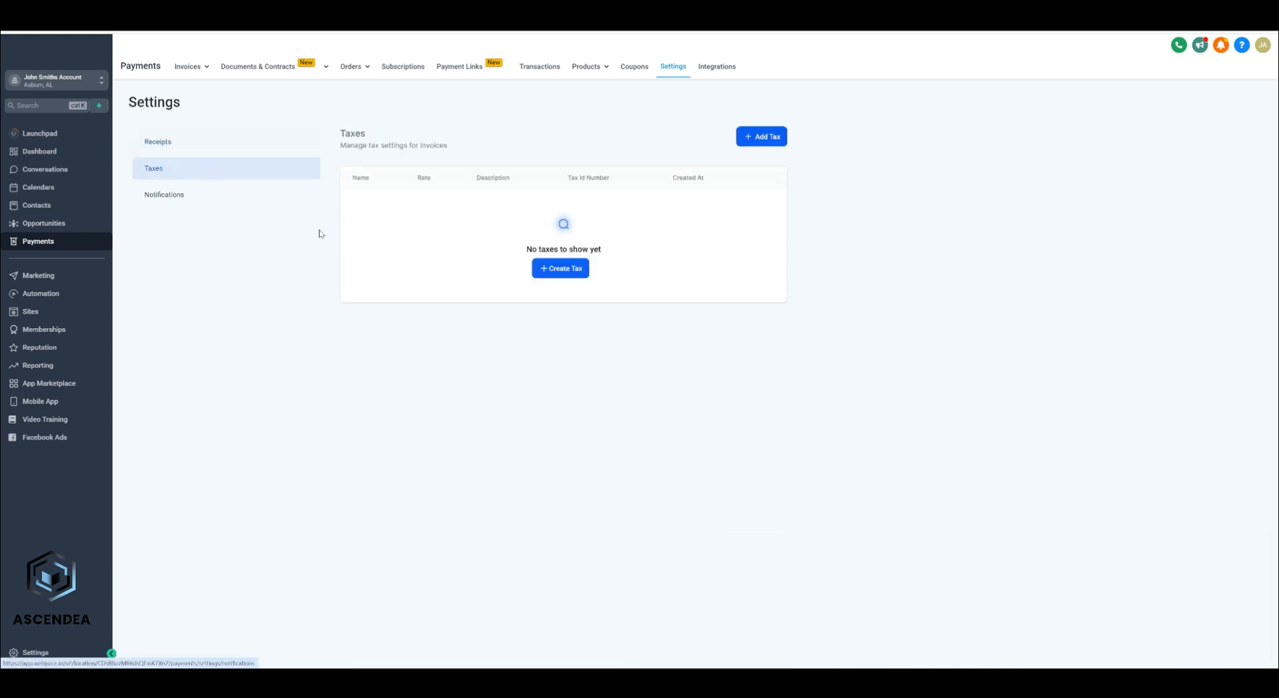
click(219, 193)
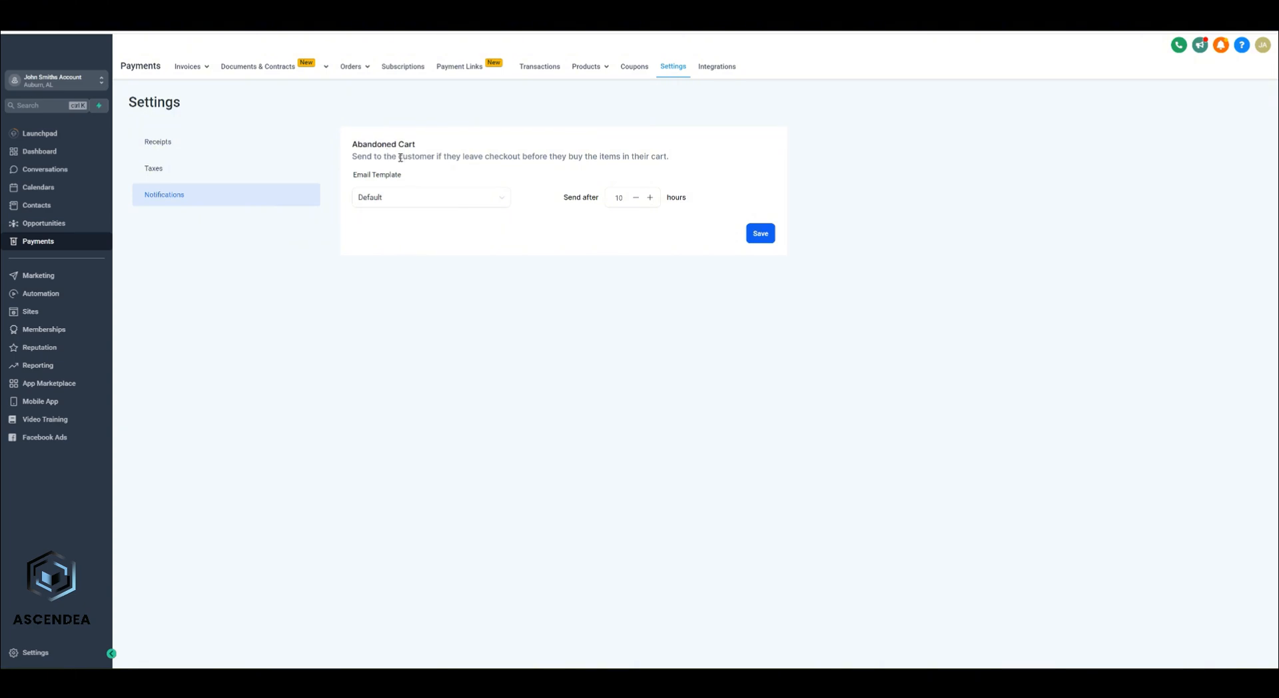
click(720, 67)
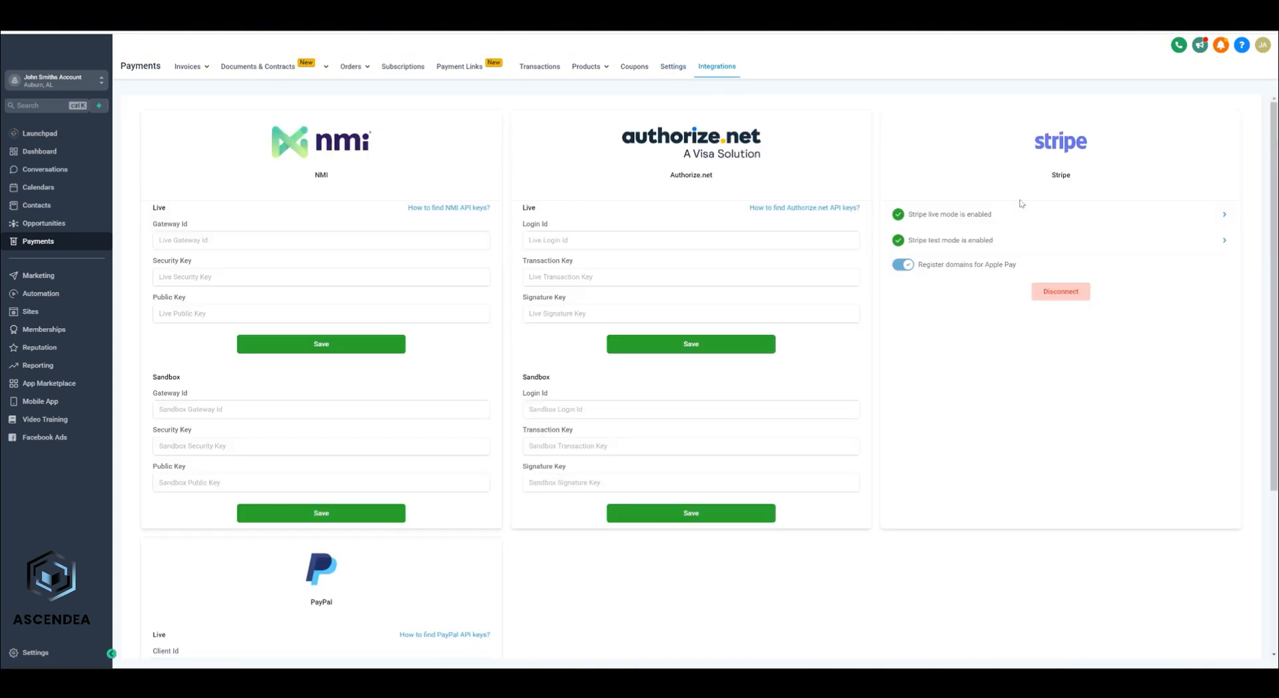